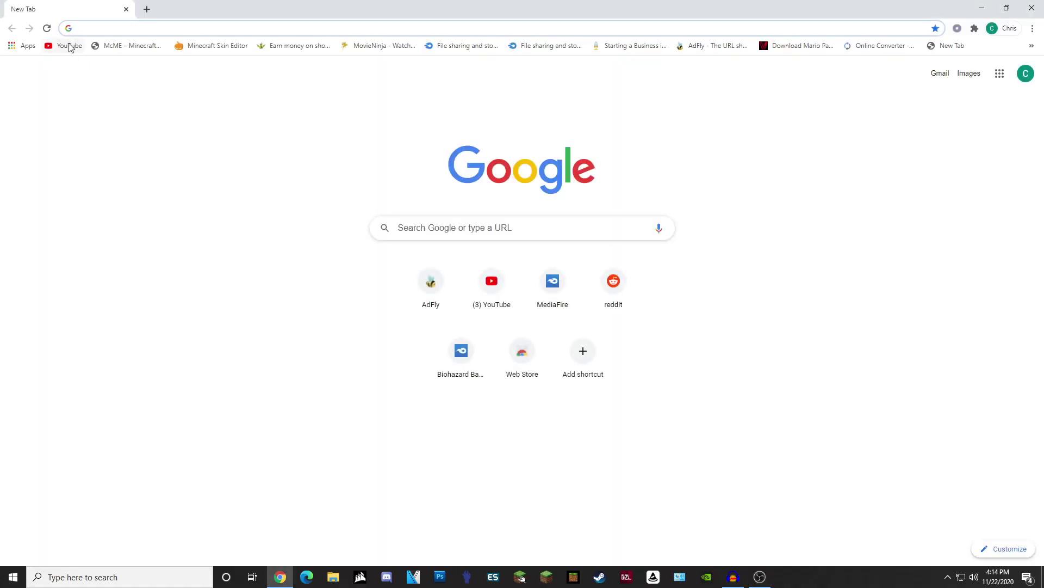
# Step: Open the YouTube home page from the bookmarks bar and bring up the account menu
pyautogui.click(65, 45)
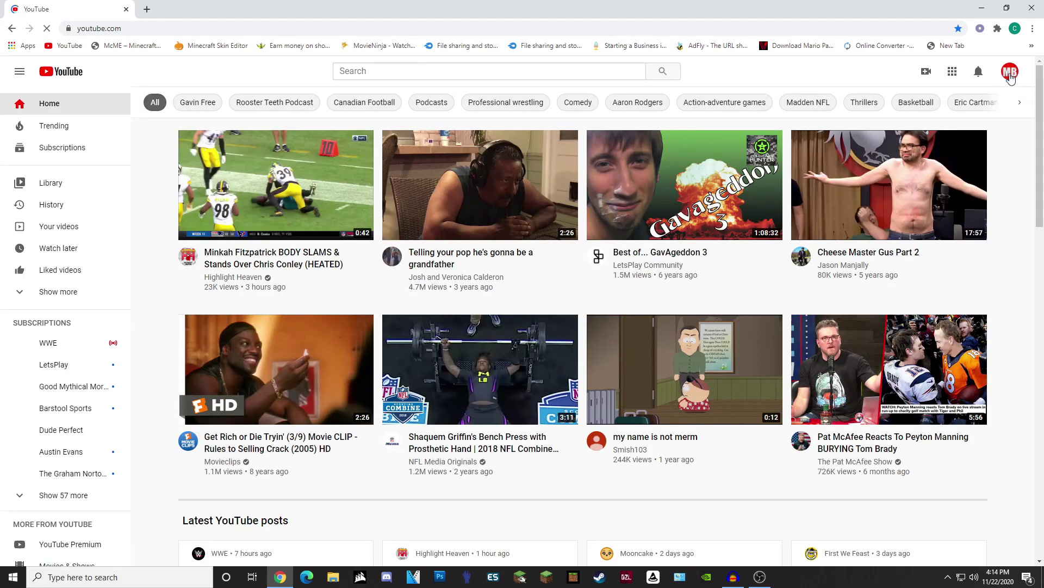
pyautogui.click(1010, 73)
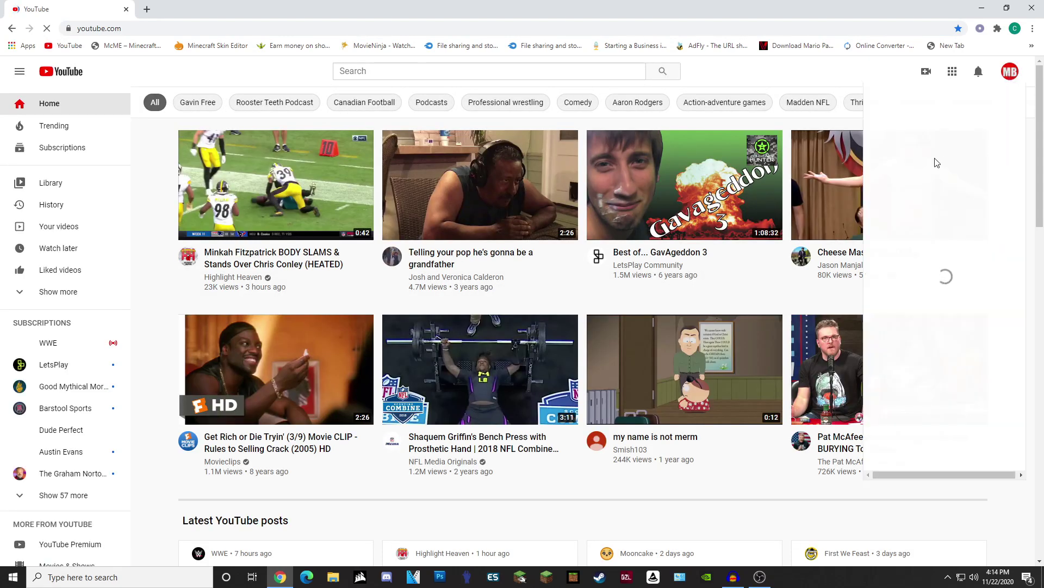
# Step: Open the Content list in YouTube Studio and show 50 rows per page
pyautogui.click(935, 181)
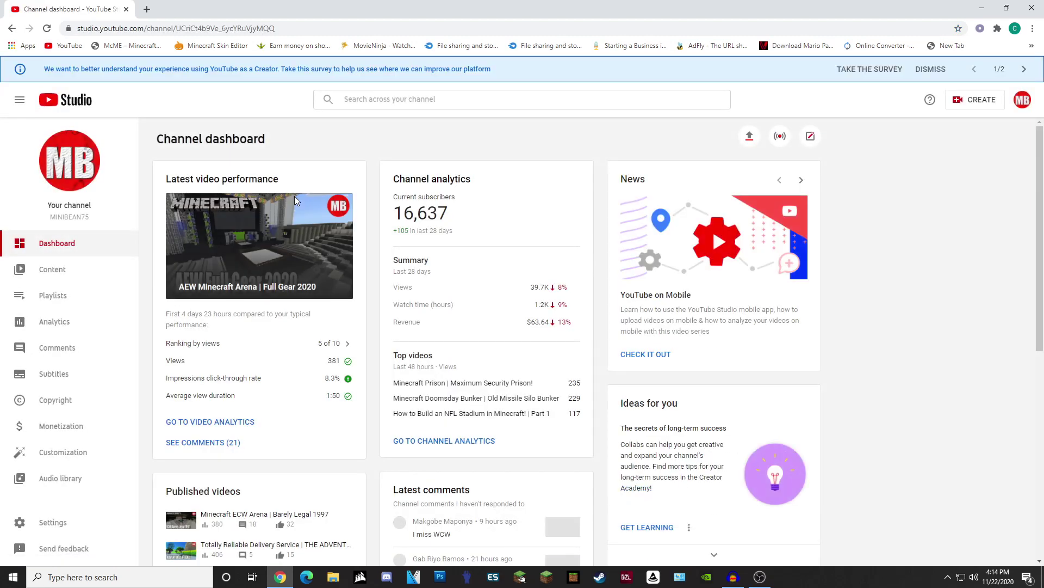
pyautogui.click(57, 272)
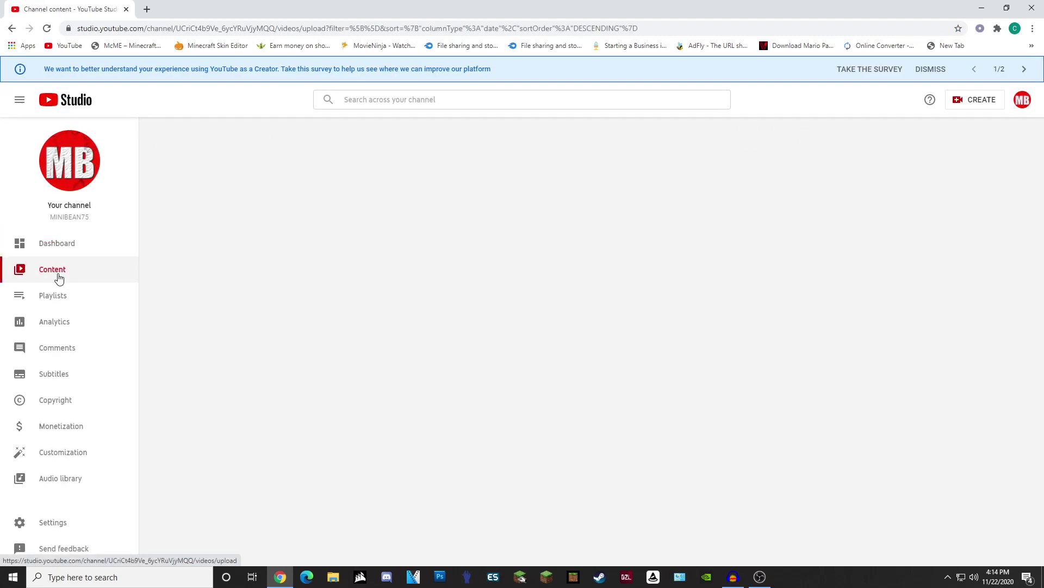
pyautogui.scroll(-15, 374, 392)
pyautogui.scroll(-5, 379, 400)
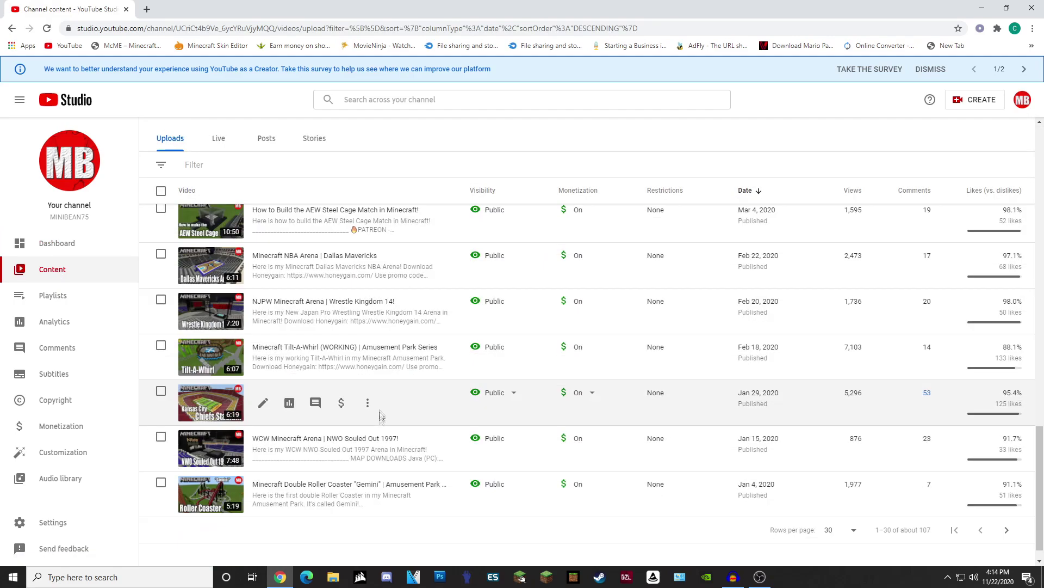
pyautogui.click(852, 517)
pyautogui.click(846, 505)
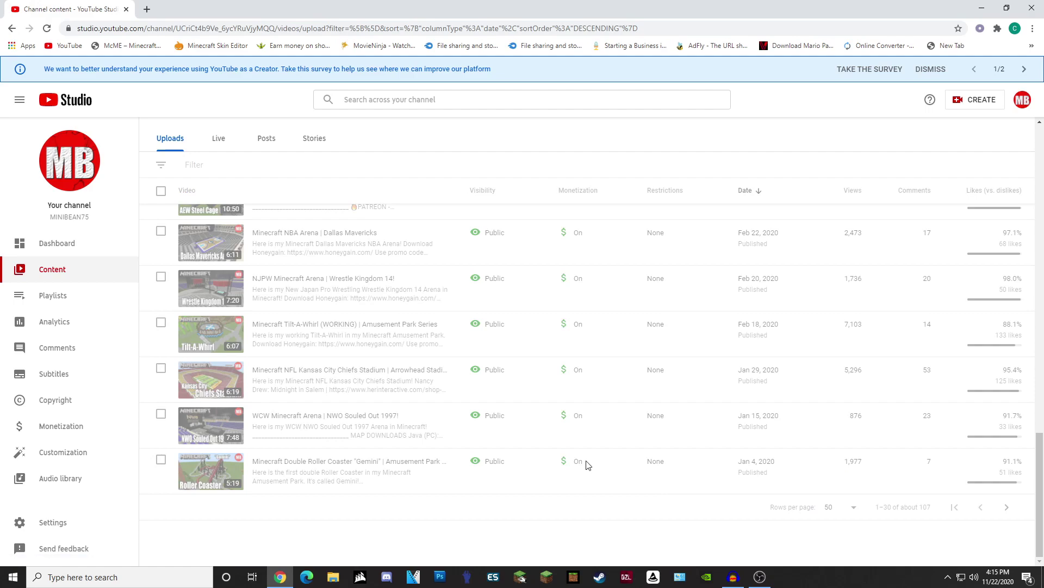
# Step: Go to the next page of uploads and open the Wrestlemania 35 video's details
pyautogui.scroll(-10, 419, 402)
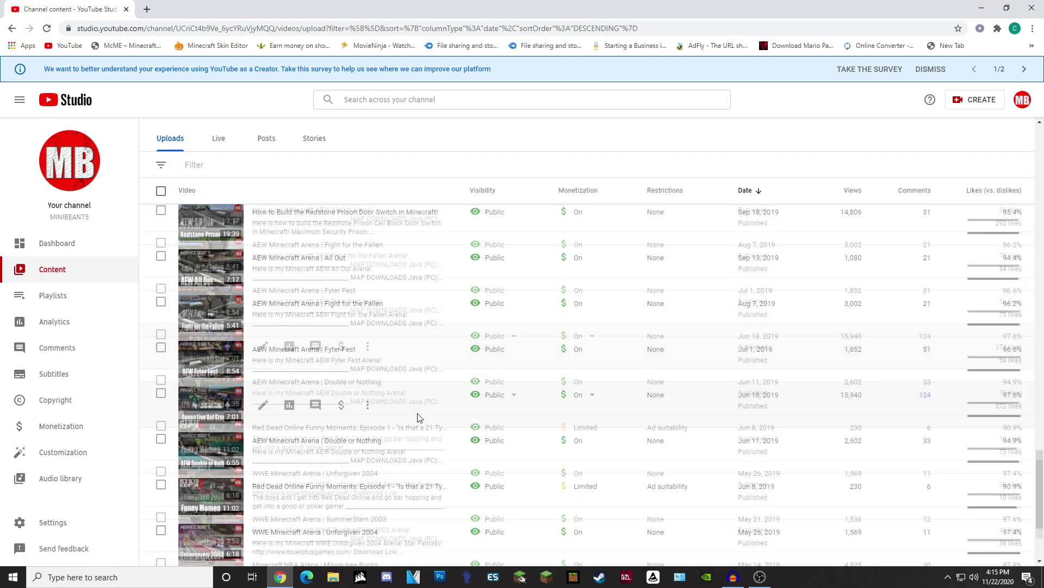
pyautogui.scroll(-3, 419, 418)
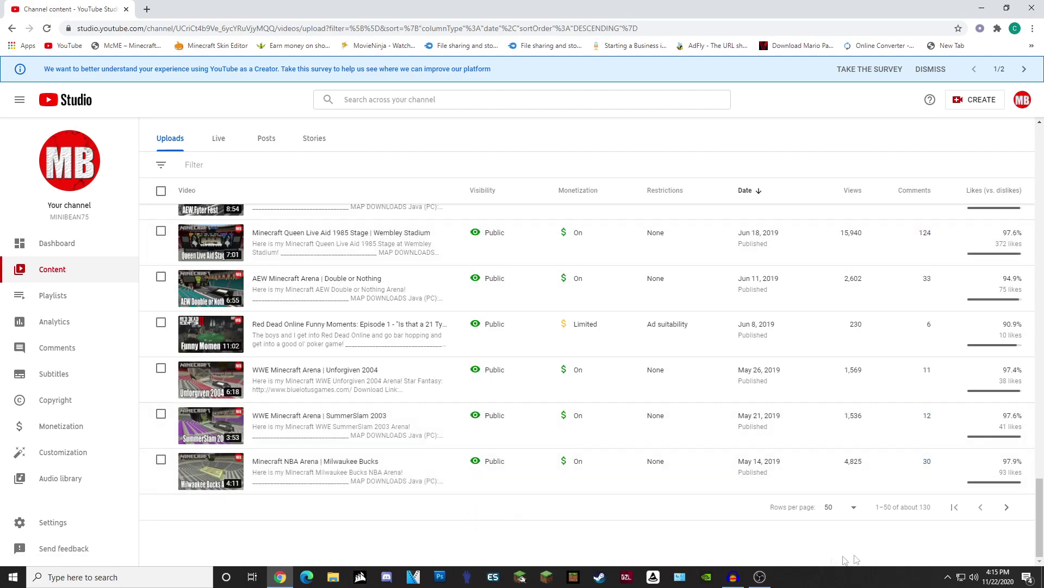
pyautogui.click(1007, 507)
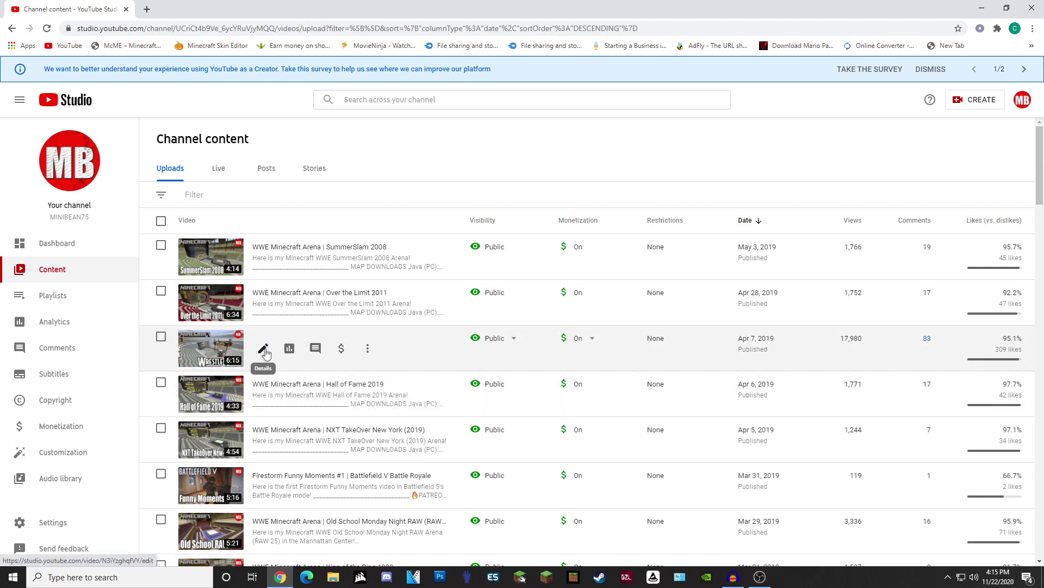
pyautogui.click(263, 348)
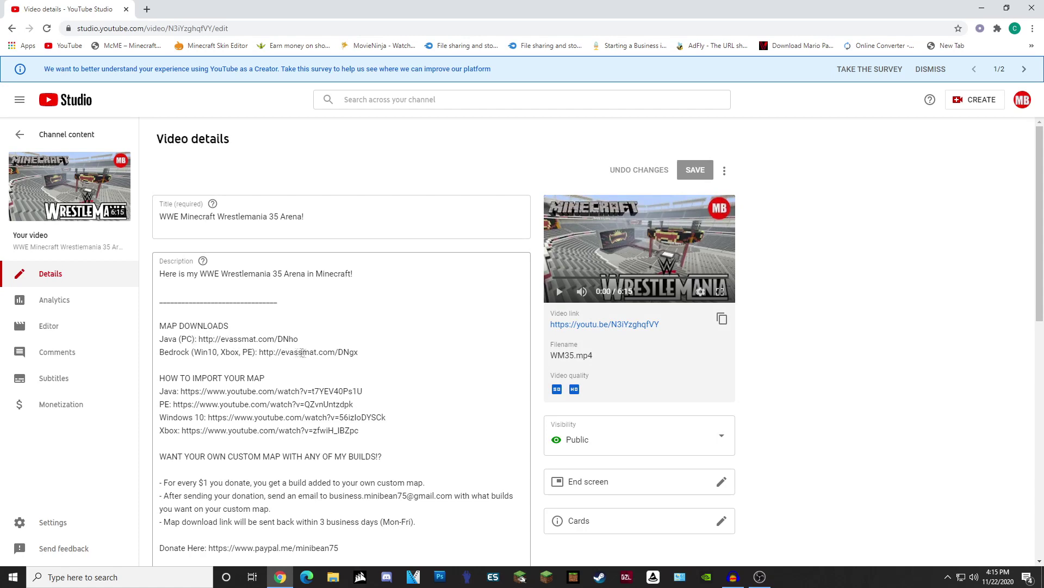
# Step: Select the Java map link in the description and continue past the ad-blocker warning
pyautogui.click(303, 352)
pyautogui.moveTo(298, 339); pyautogui.dragTo(205, 337)
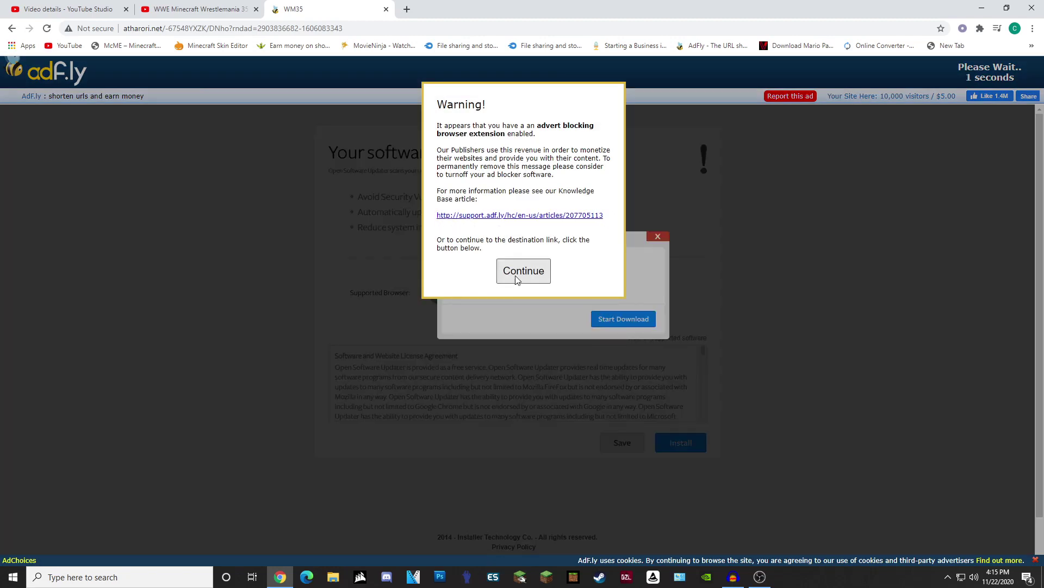
pyautogui.click(523, 270)
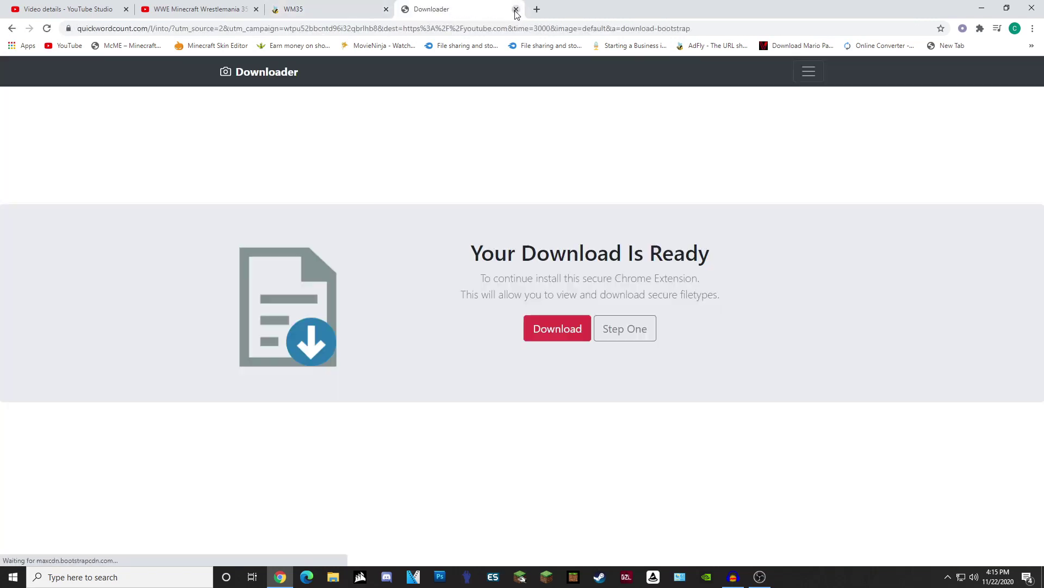
# Step: Close the ad tab, dismiss the ad-blocker warning, skip the ad and allow notifications
pyautogui.click(516, 9)
pyautogui.click(527, 272)
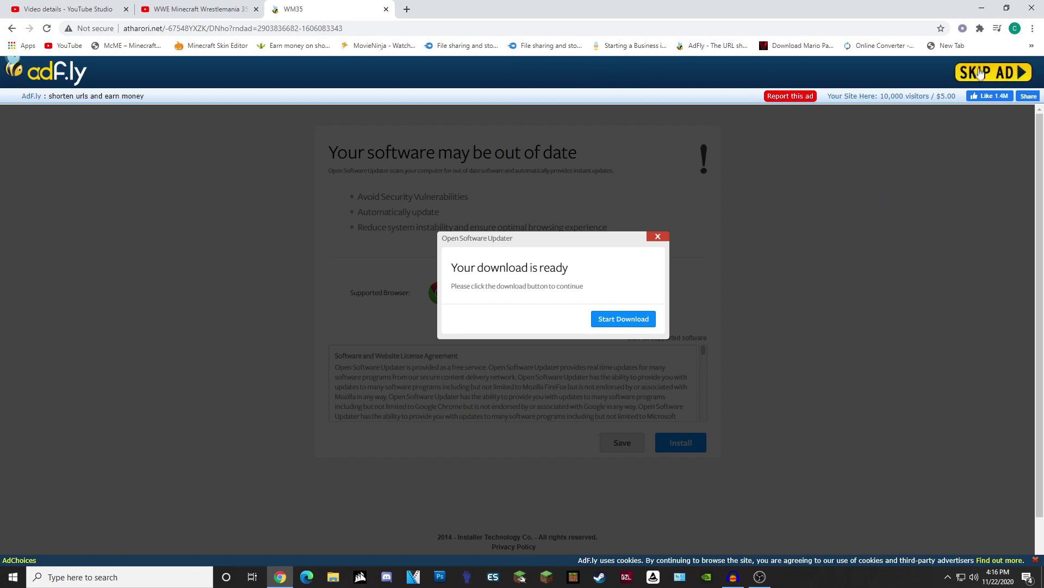
pyautogui.click(981, 75)
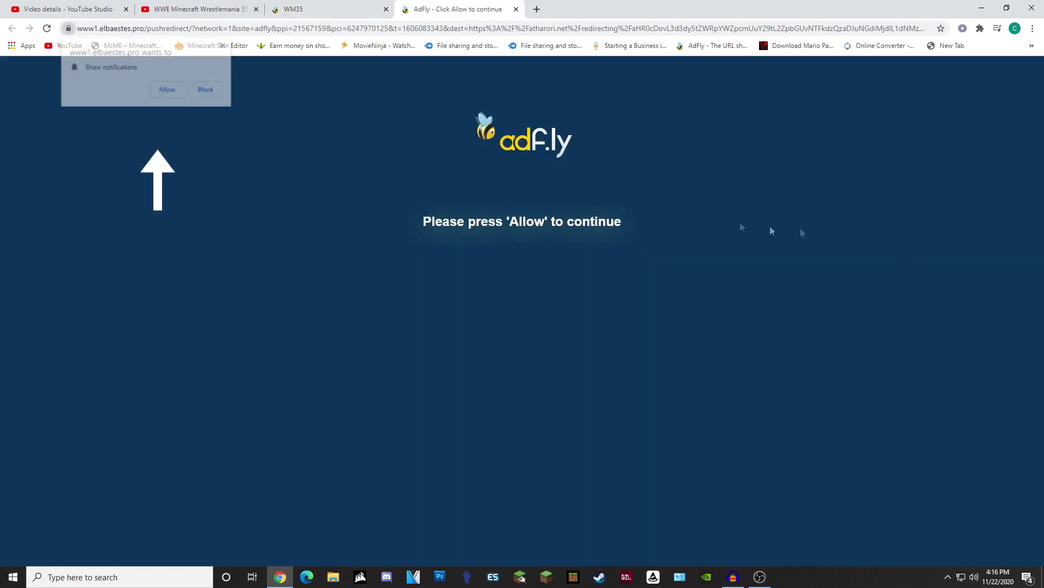
pyautogui.click(171, 91)
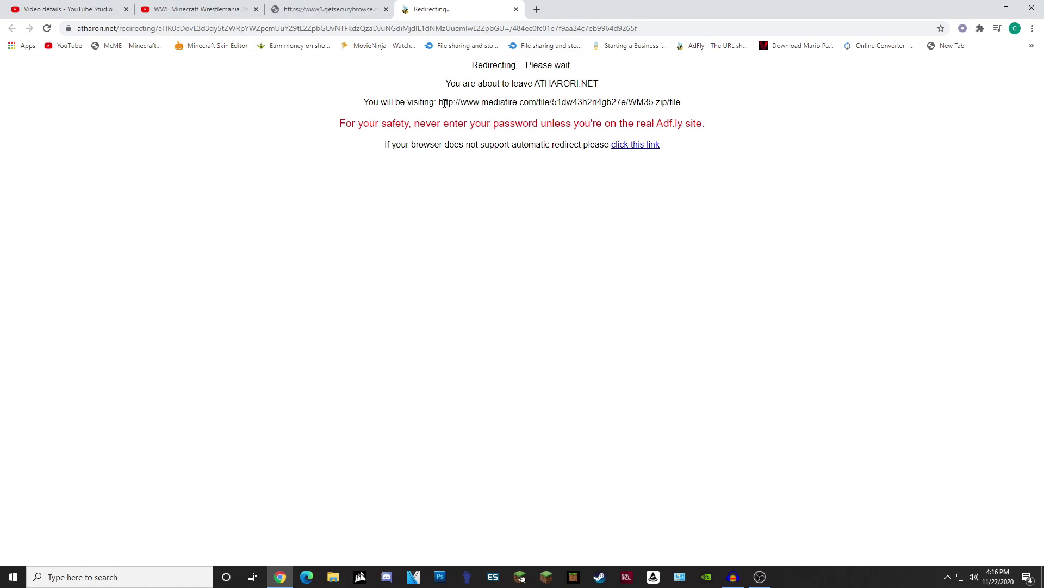
# Step: Follow the redirect to MediaFire and start downloading WM35.zip
pyautogui.moveTo(444, 102); pyautogui.dragTo(680, 102)
pyautogui.click(677, 162)
pyautogui.click(631, 148)
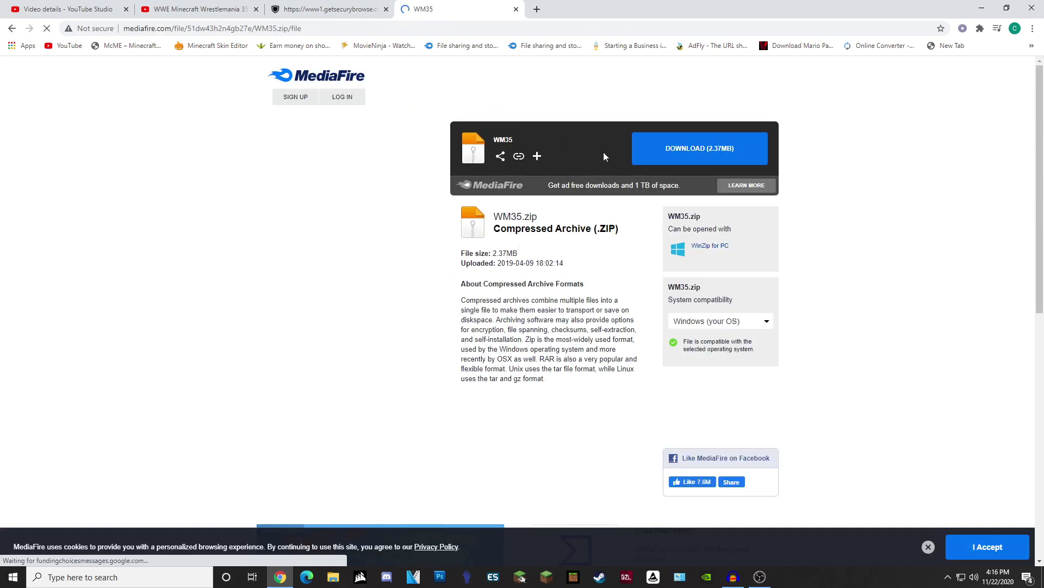
pyautogui.click(683, 155)
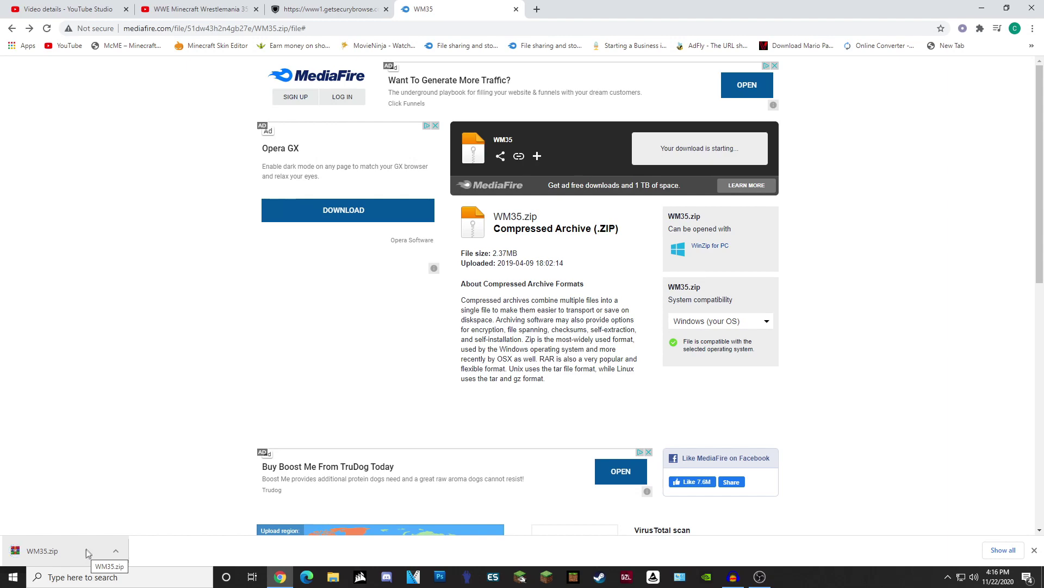
# Step: Close the MediaFire and security-check ad tabs, then show the desktop
pyautogui.click(516, 10)
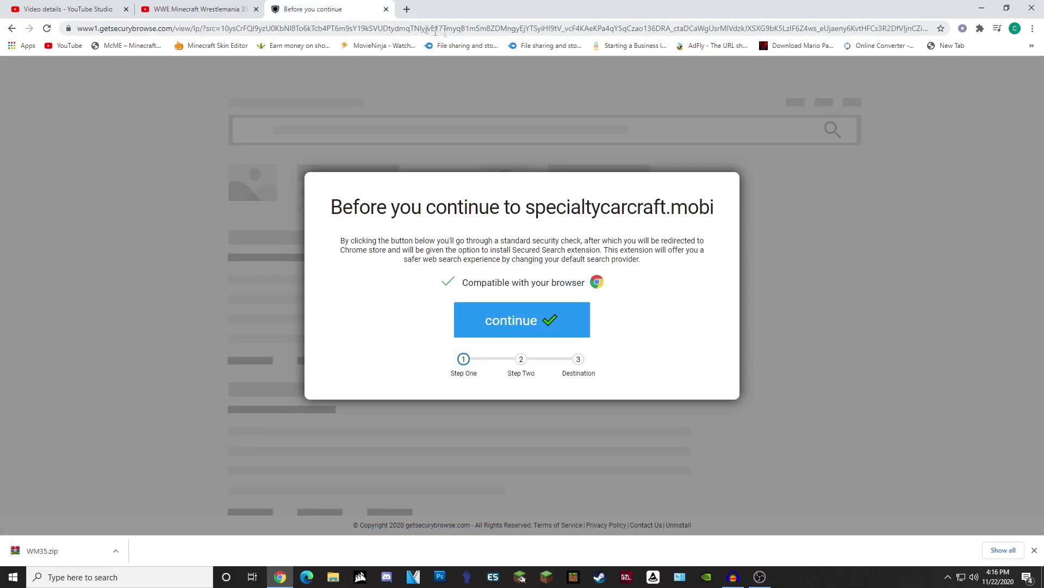
pyautogui.click(386, 9)
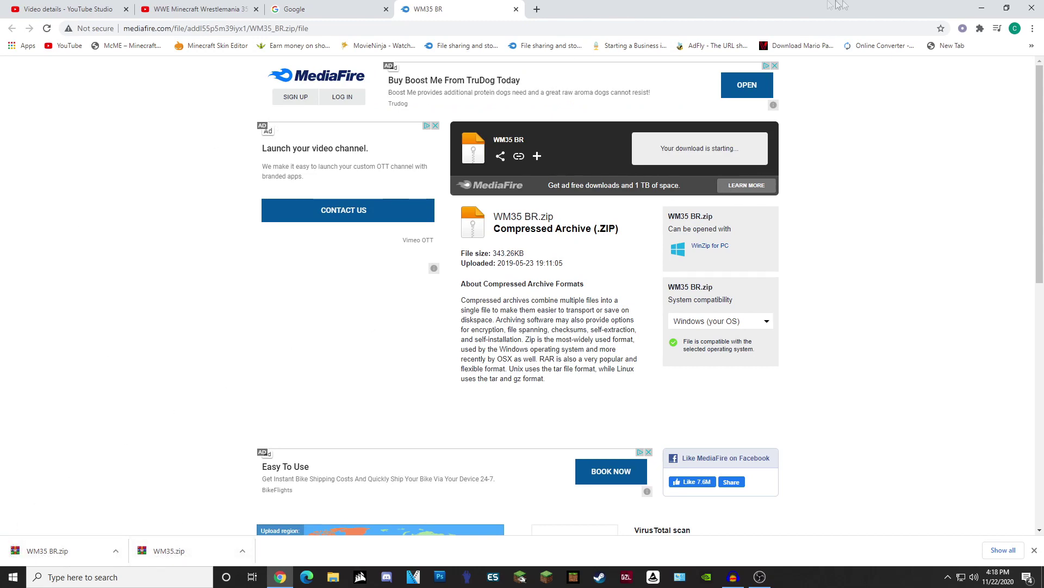
pyautogui.press('super+d')
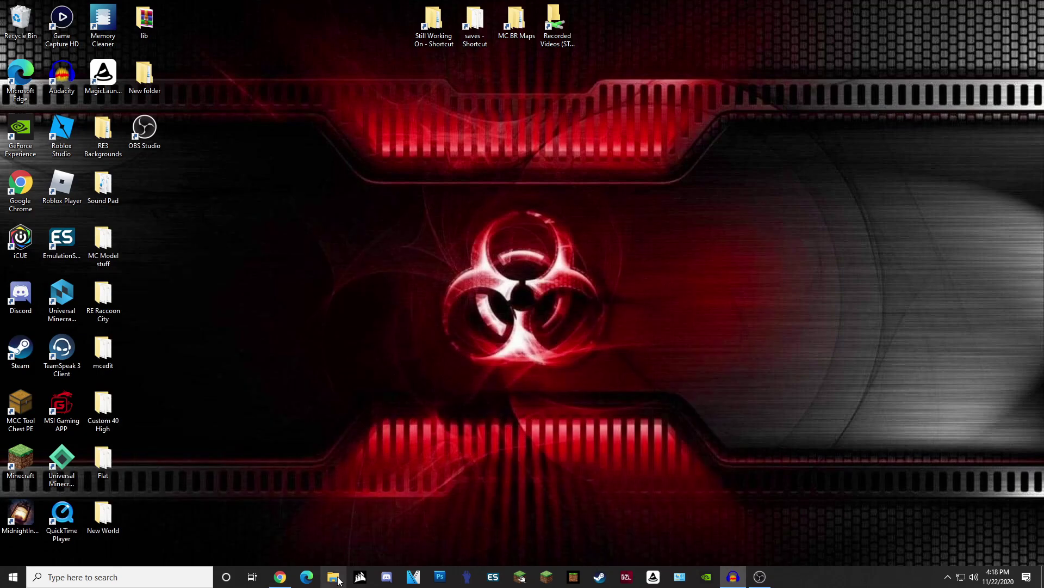
# Step: Extract the WM35 folder from WM35.zip onto the desktop and close the archive
pyautogui.click(279, 576)
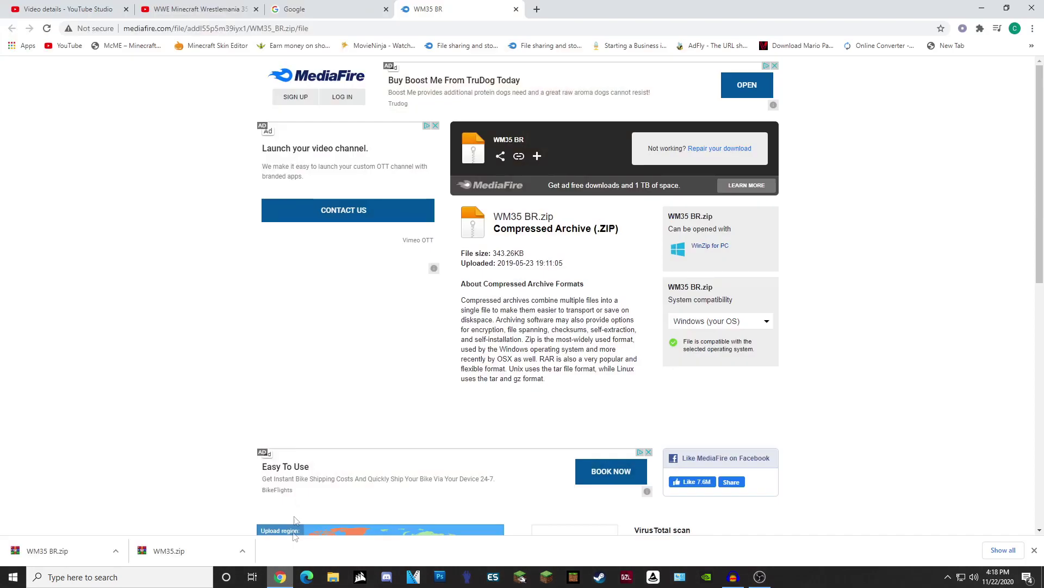
pyautogui.click(175, 551)
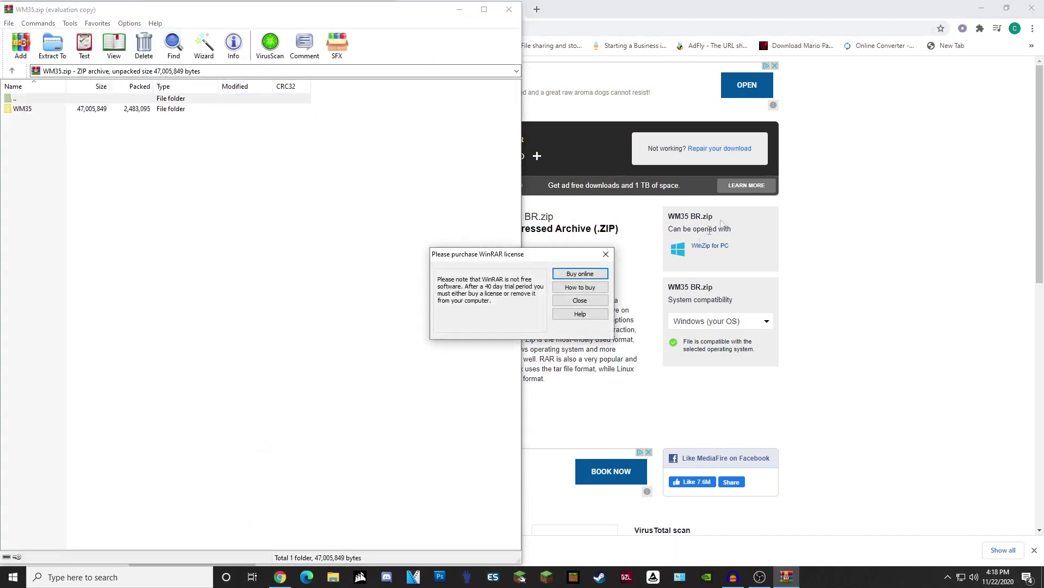
pyautogui.click(605, 254)
pyautogui.click(982, 8)
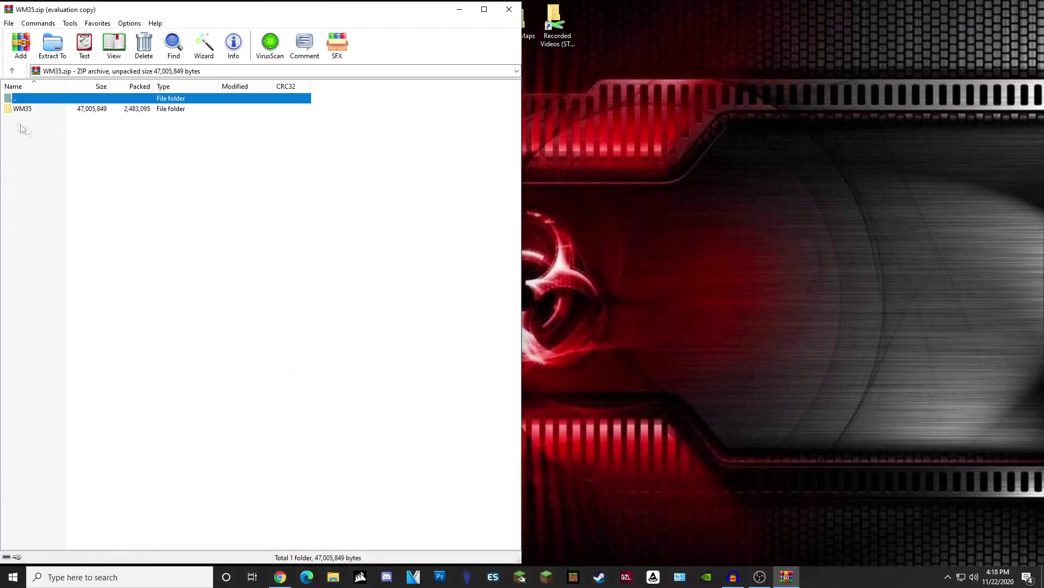
pyautogui.click(25, 111)
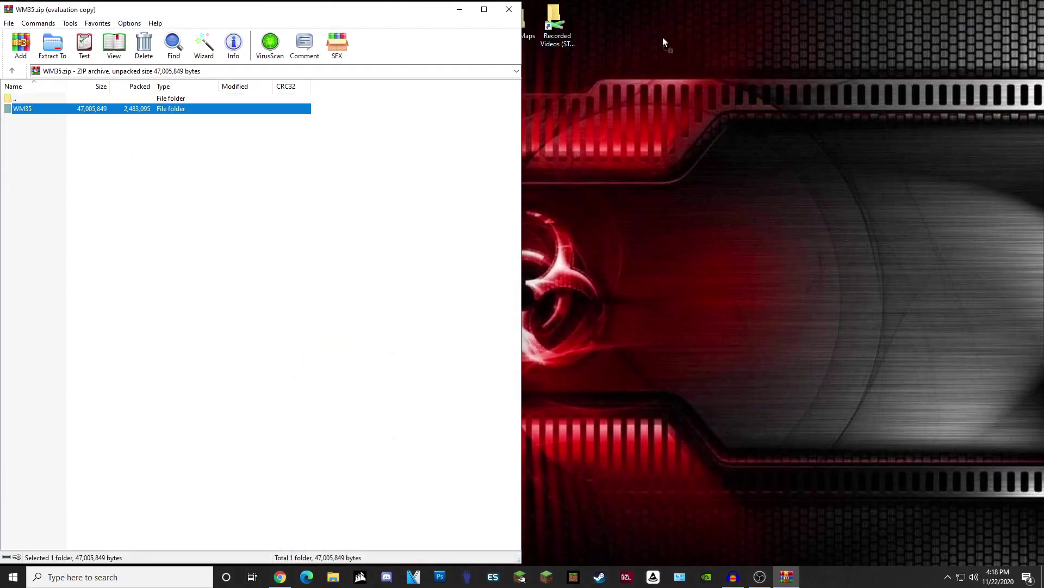
pyautogui.moveTo(663, 42); pyautogui.dragTo(661, 45)
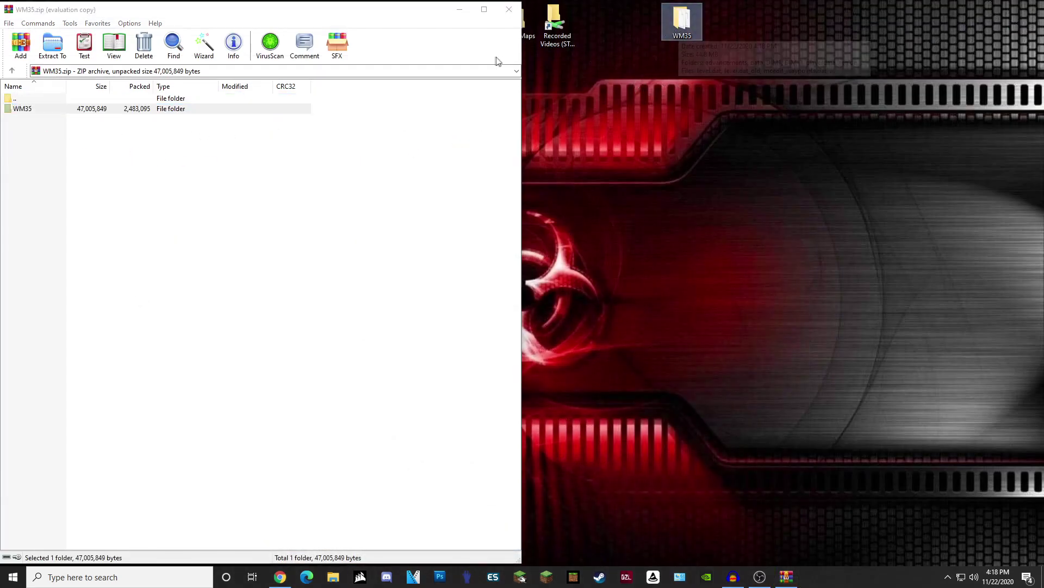
pyautogui.click(510, 9)
# Step: Extract the WM35 BR folder from WM35 BR.zip onto the desktop and close WinRAR
pyautogui.click(279, 577)
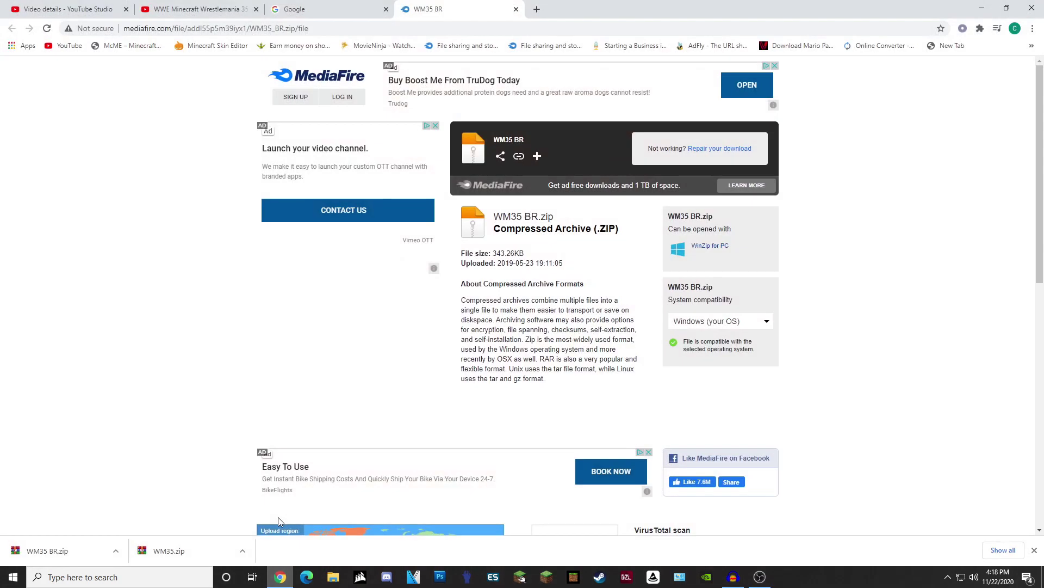
pyautogui.click(47, 550)
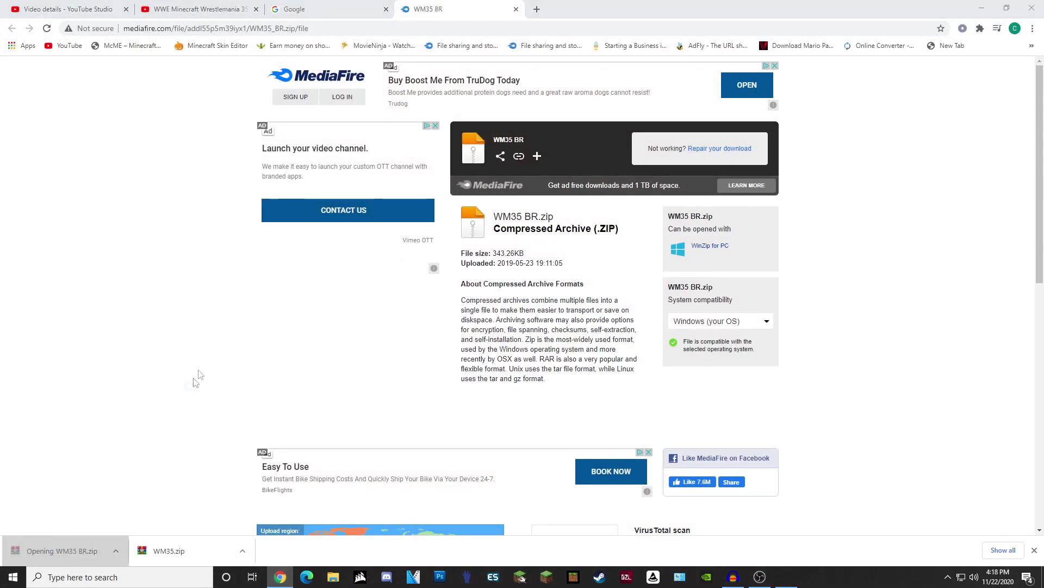
pyautogui.click(982, 8)
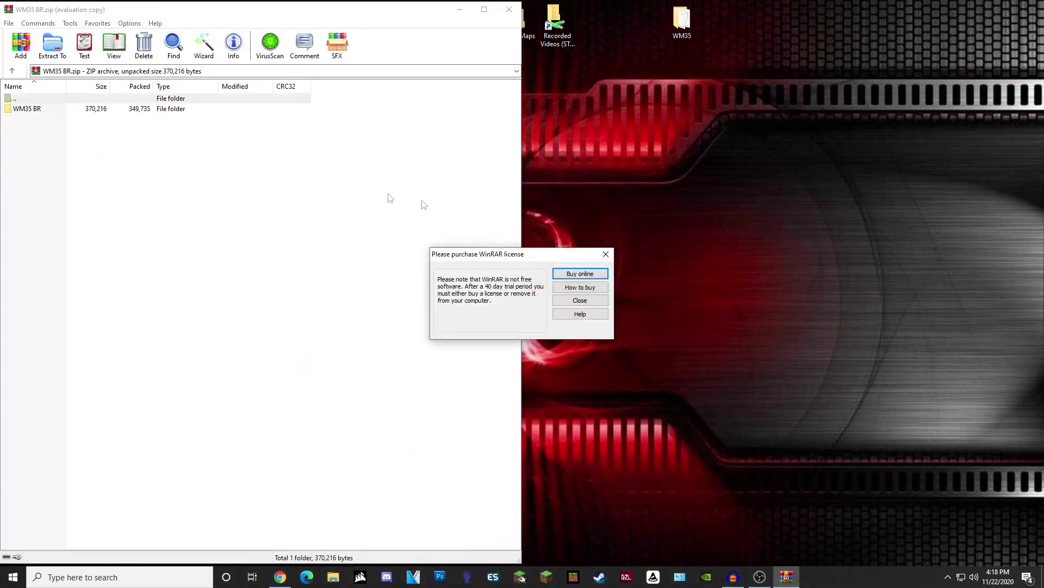
pyautogui.click(606, 254)
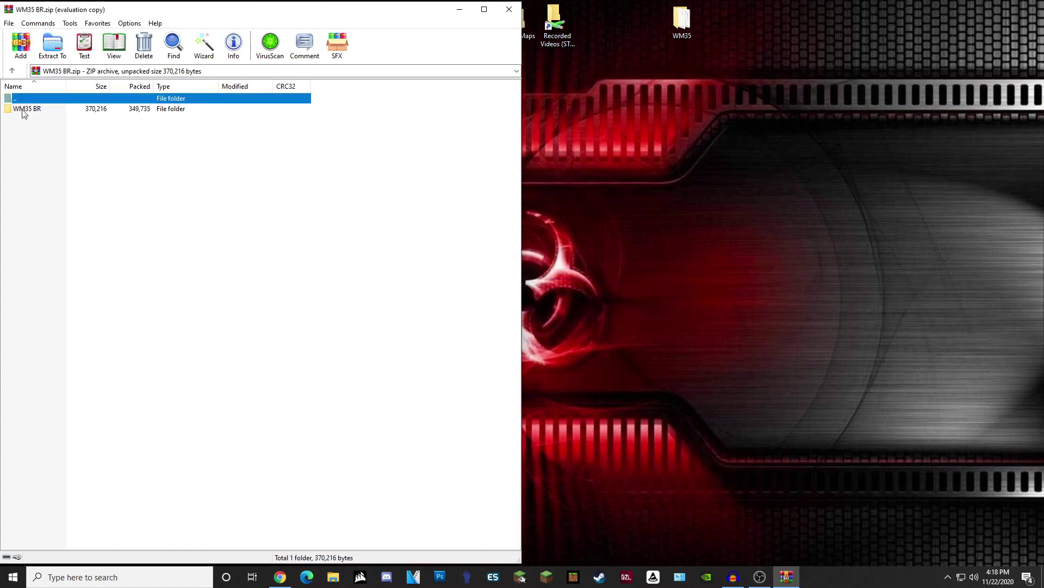
pyautogui.moveTo(24, 113); pyautogui.dragTo(562, 120)
pyautogui.moveTo(715, 21); pyautogui.dragTo(716, 22)
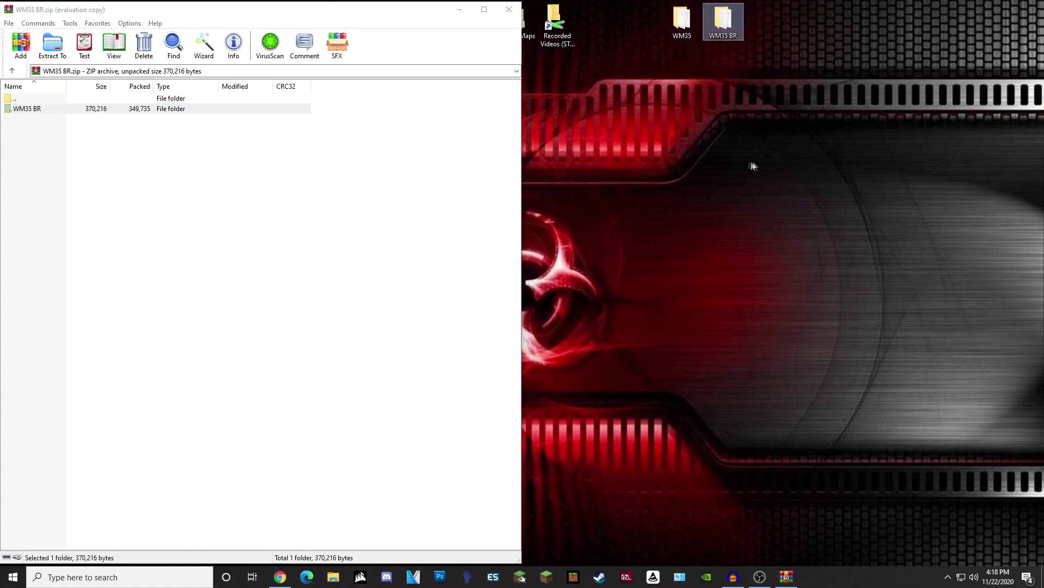
pyautogui.click(510, 11)
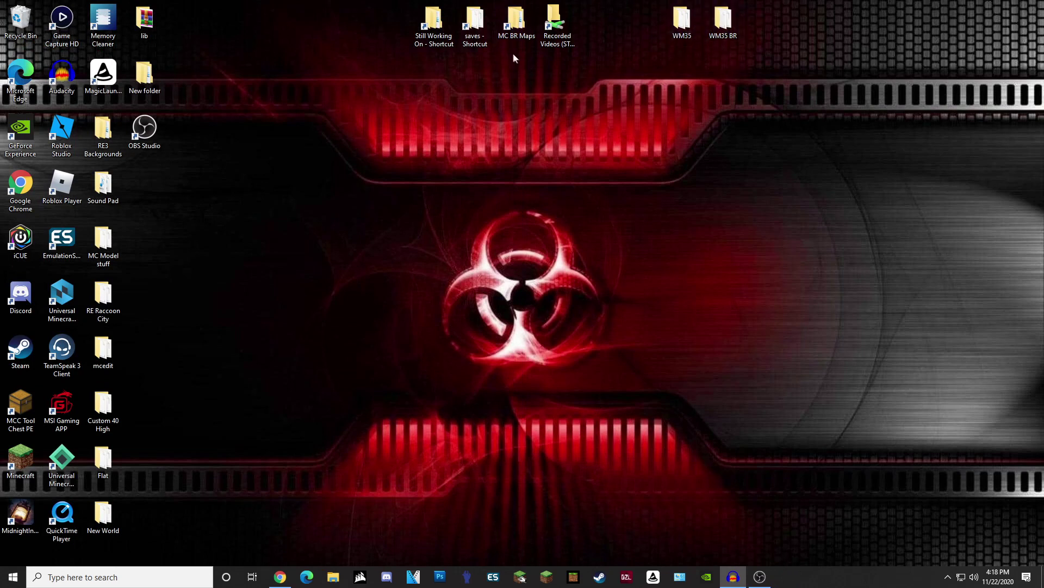
# Step: Open the MC BR Maps folder, drag WM35 BR into minecraftWorlds, and close the window
pyautogui.doubleClick(519, 20)
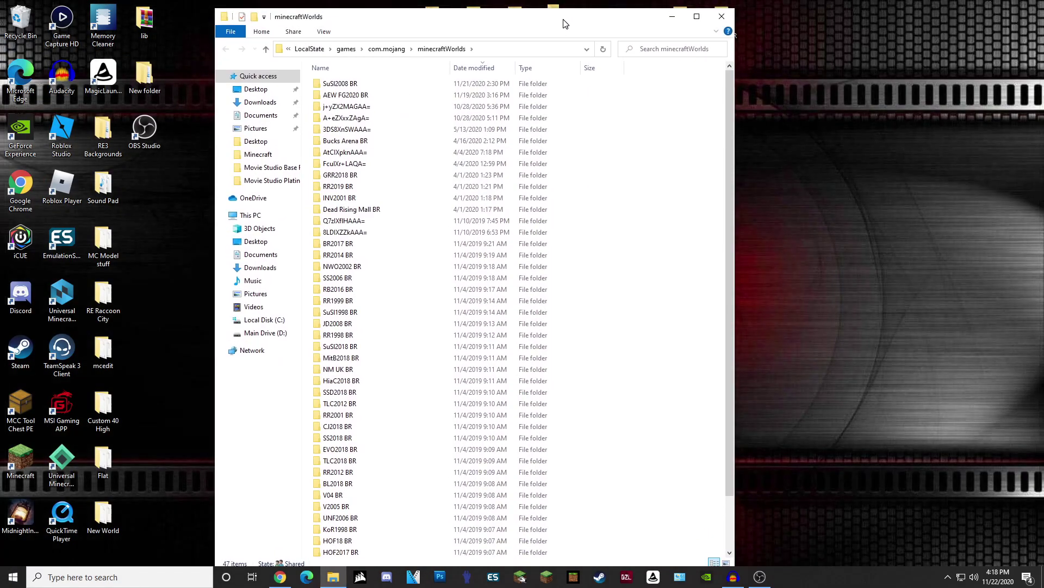
pyautogui.click(521, 43)
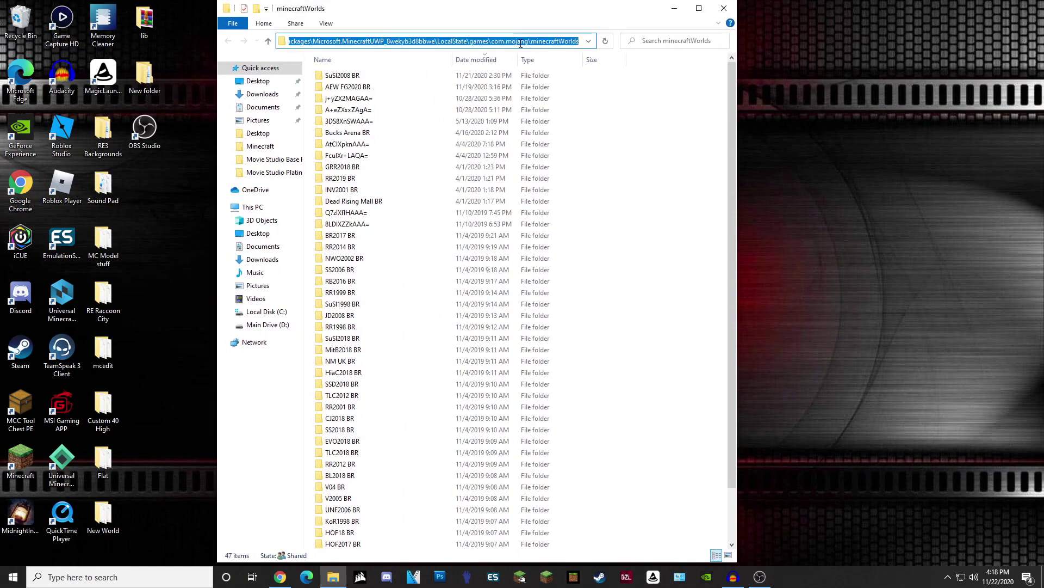
pyautogui.click(580, 42)
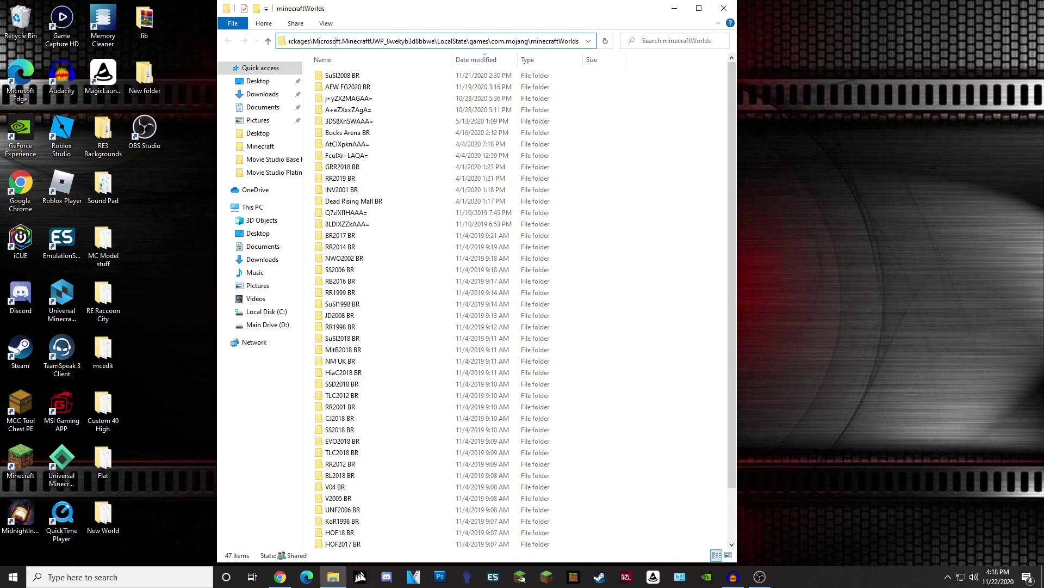
pyautogui.moveTo(579, 42); pyautogui.dragTo(451, 11)
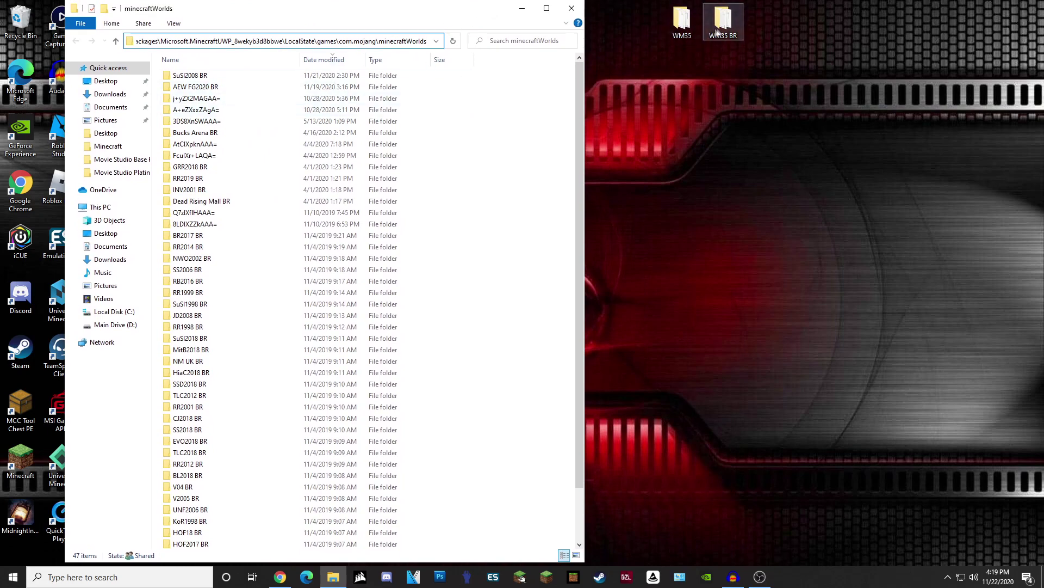
pyautogui.moveTo(723, 22); pyautogui.dragTo(557, 81)
pyautogui.scroll(2, 276, 166)
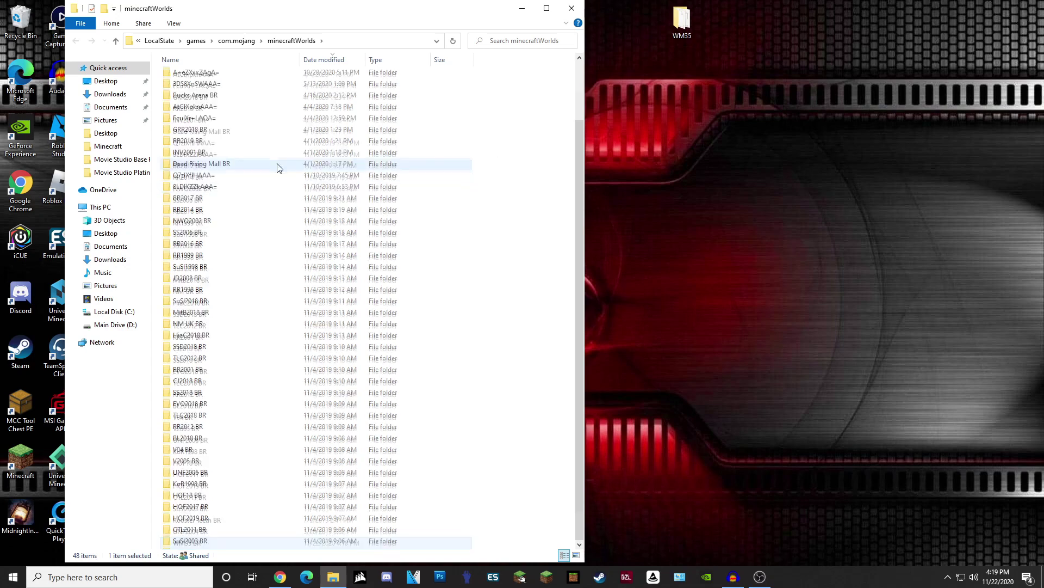
pyautogui.click(576, 13)
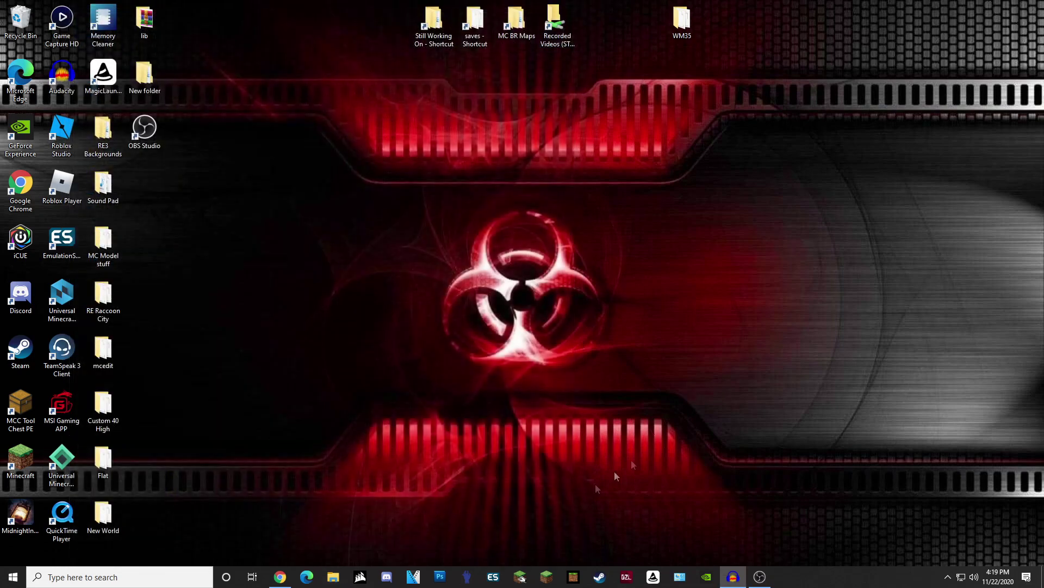
# Step: Launch Minecraft Bedrock Edition and scroll the 49-world list to locate WM35 BR
pyautogui.click(574, 577)
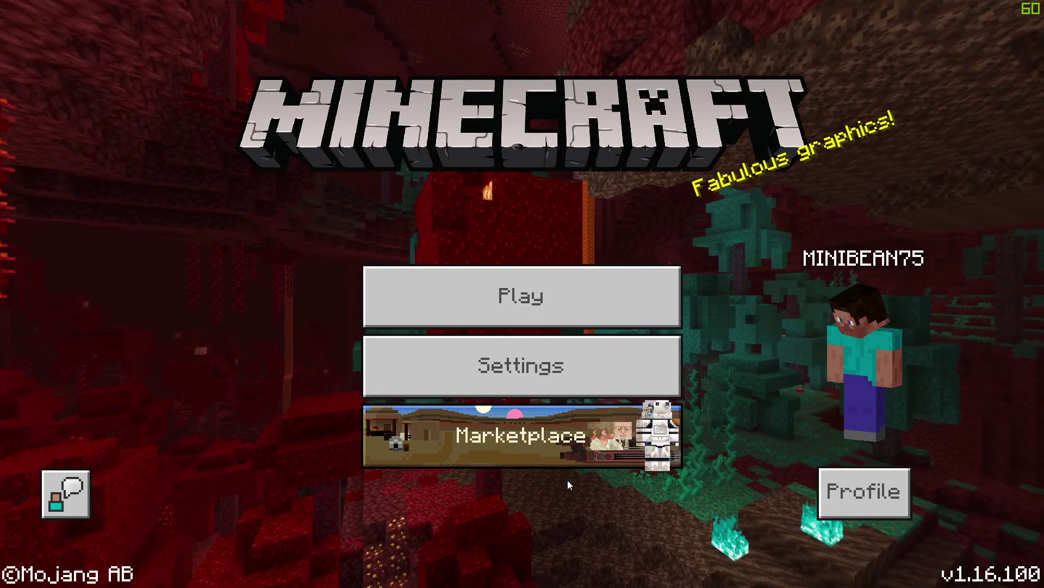
pyautogui.click(531, 307)
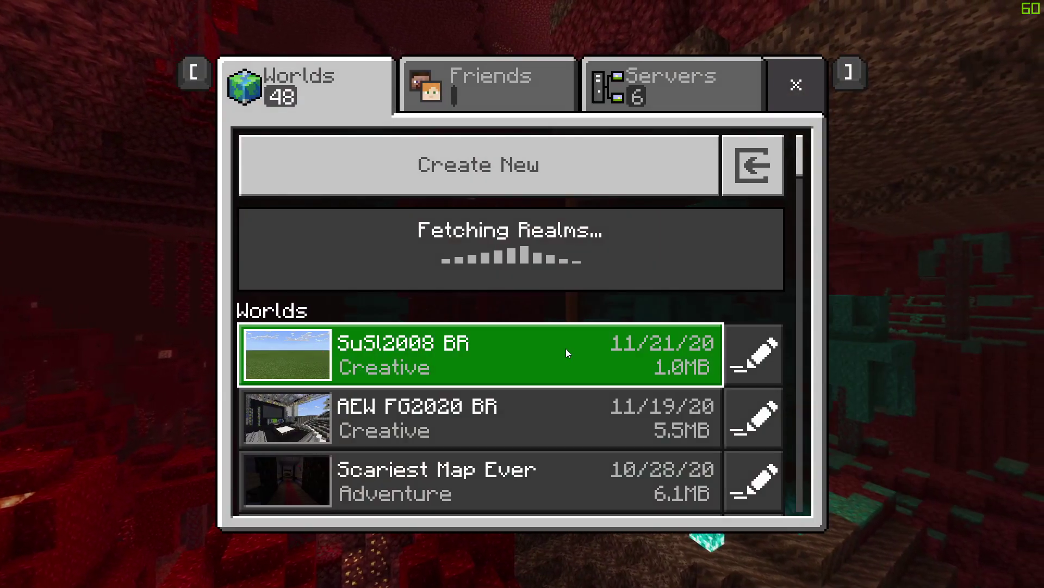
pyautogui.scroll(-10, 521, 348)
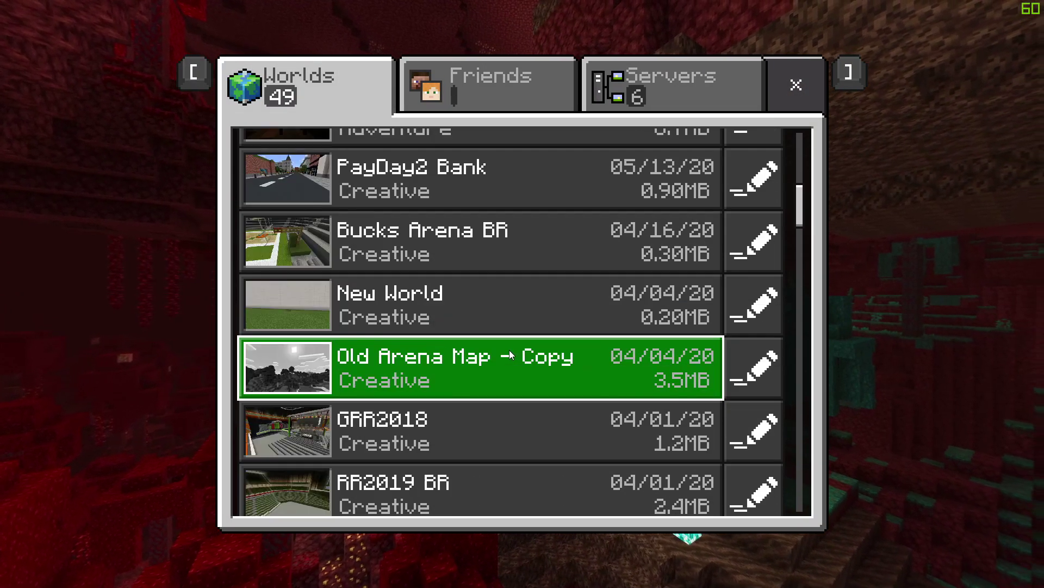
pyautogui.scroll(-7, 487, 363)
pyautogui.scroll(5, 476, 370)
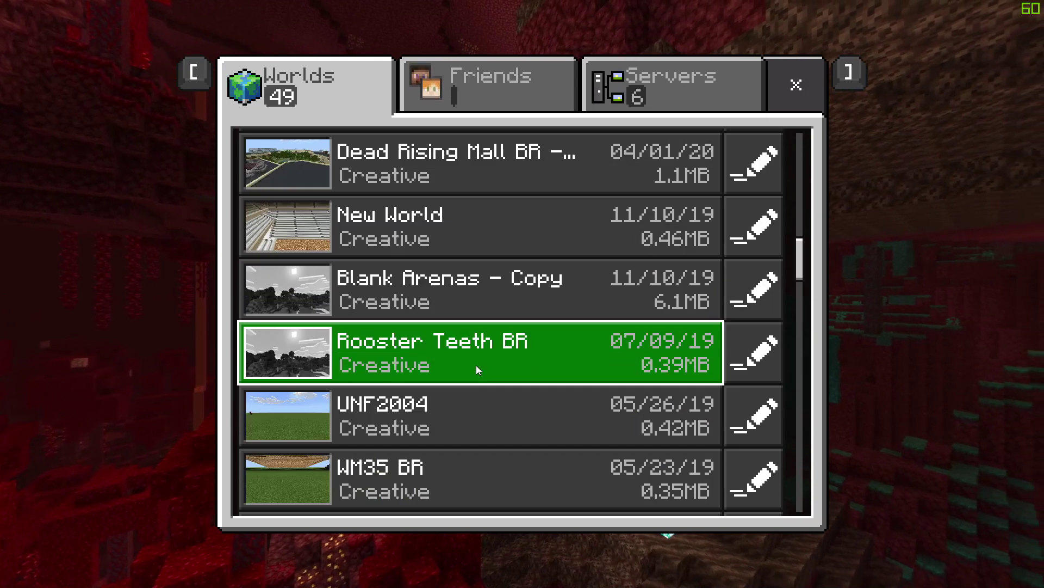
pyautogui.scroll(8, 475, 370)
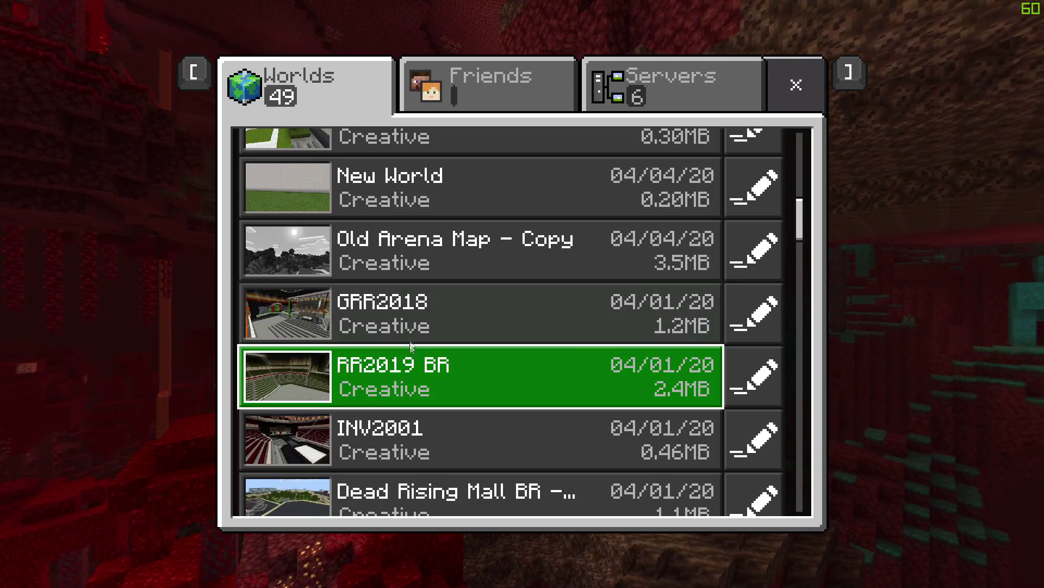
pyautogui.scroll(-11, 456, 333)
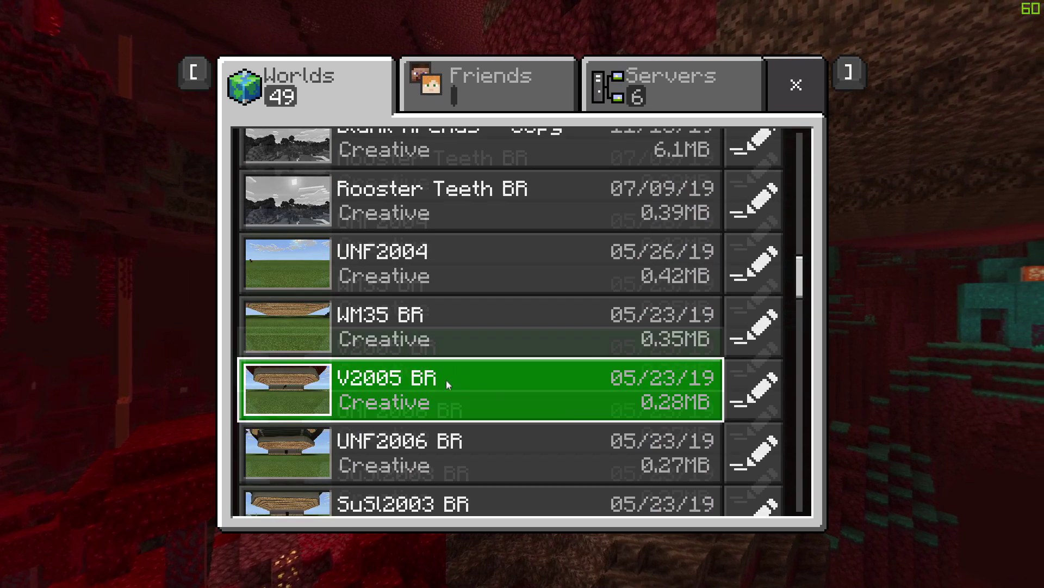
pyautogui.scroll(-12, 446, 380)
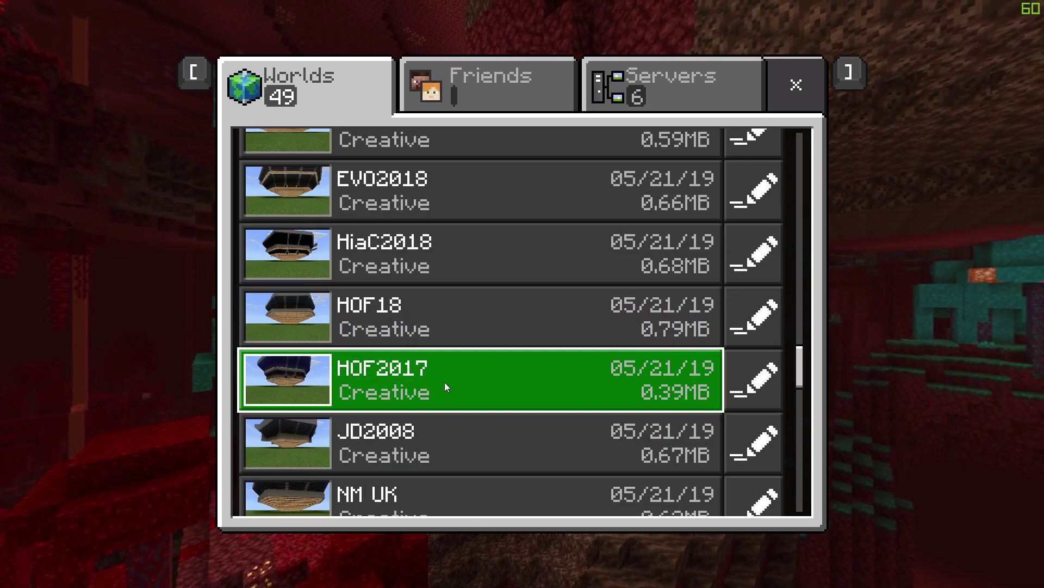
pyautogui.scroll(-17, 445, 382)
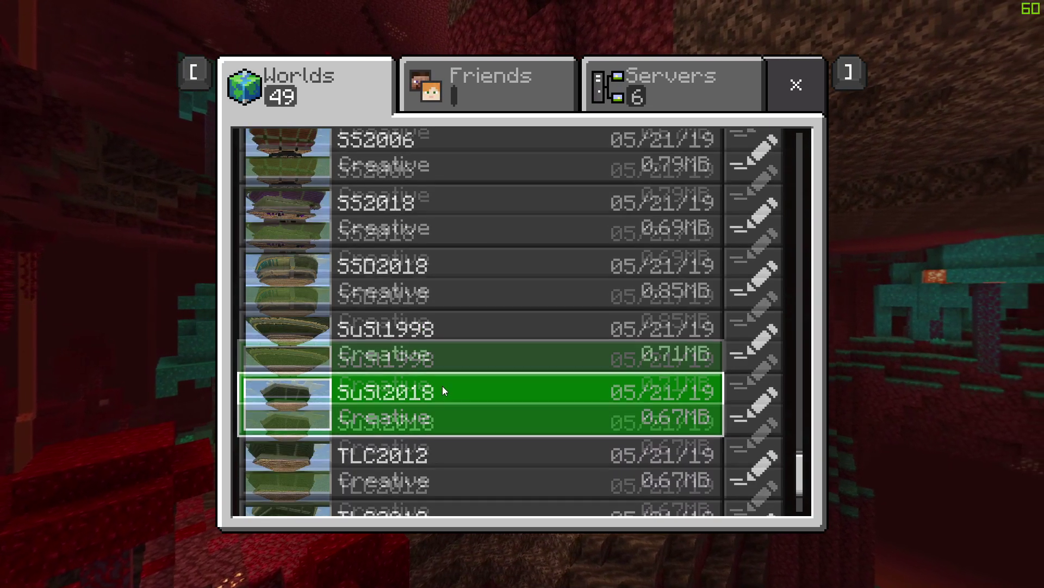
pyautogui.scroll(4, 429, 388)
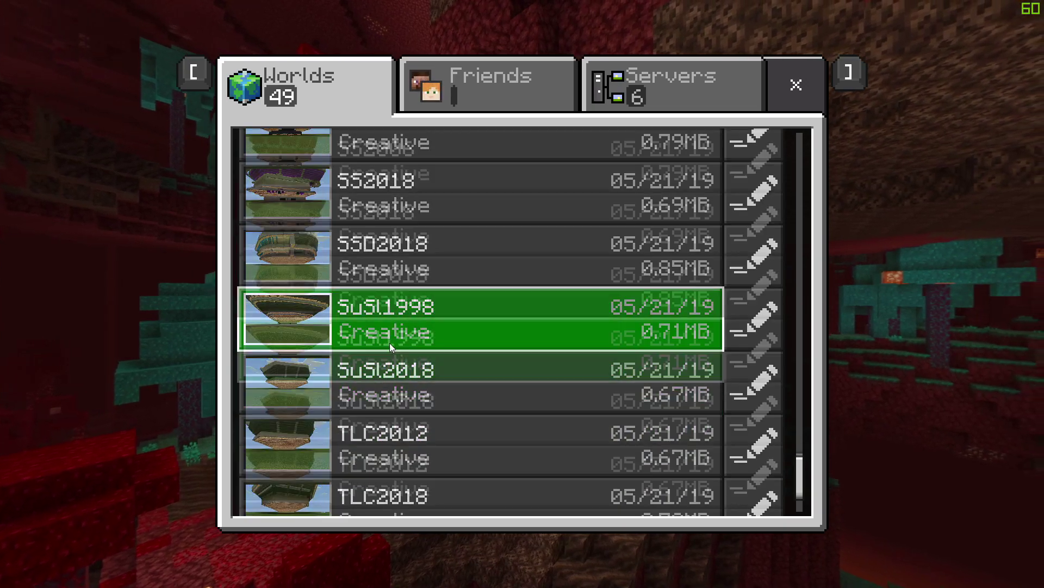
pyautogui.scroll(6, 390, 343)
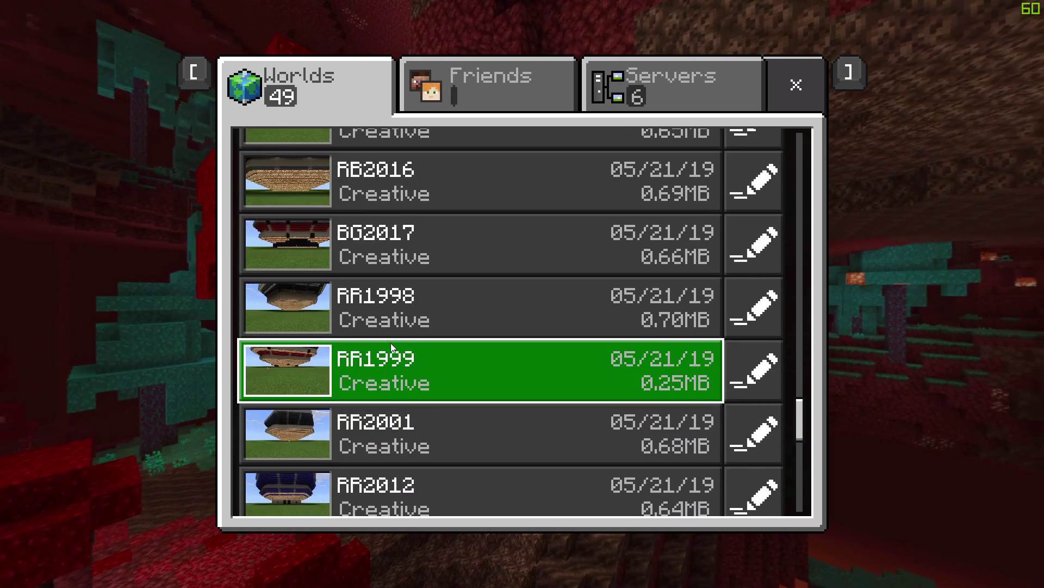
pyautogui.scroll(6, 387, 289)
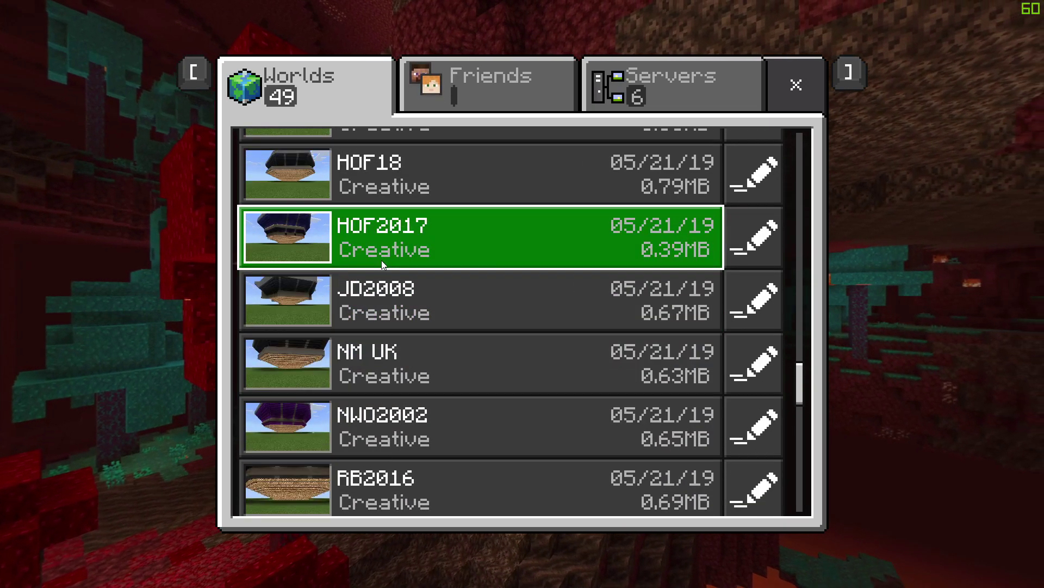
pyautogui.scroll(5, 381, 259)
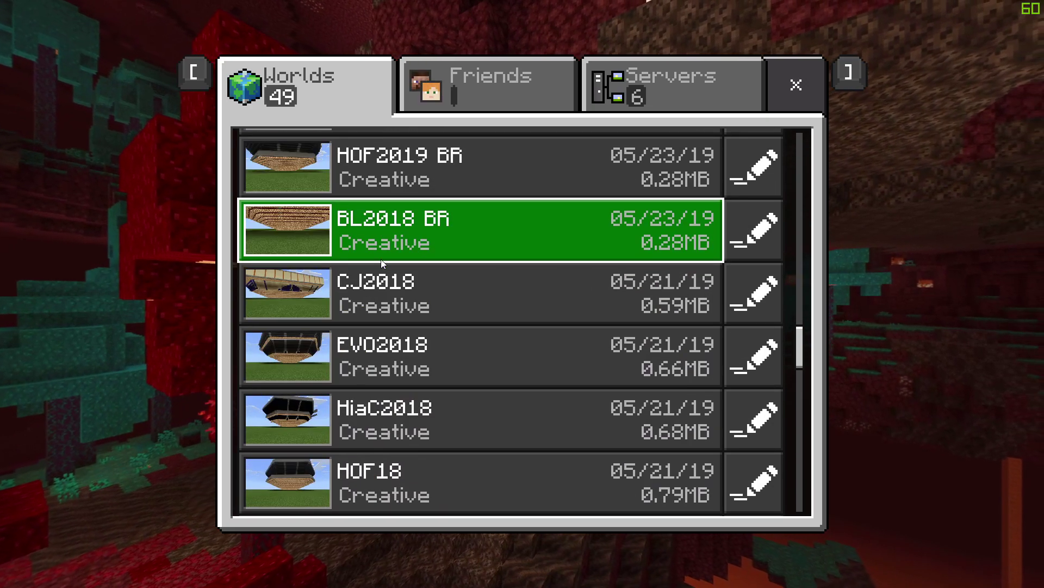
pyautogui.scroll(5, 379, 259)
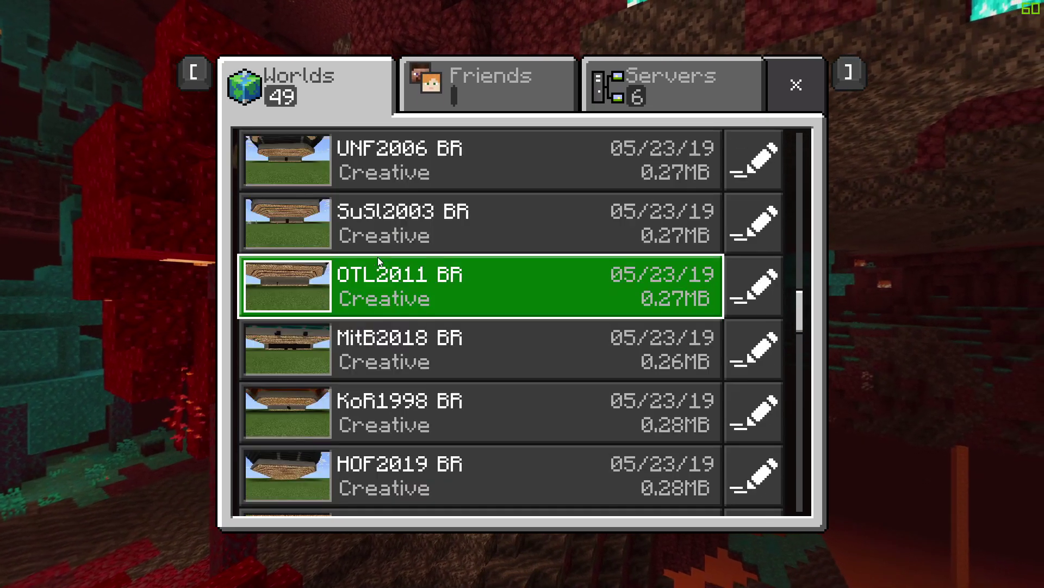
pyautogui.scroll(2, 378, 256)
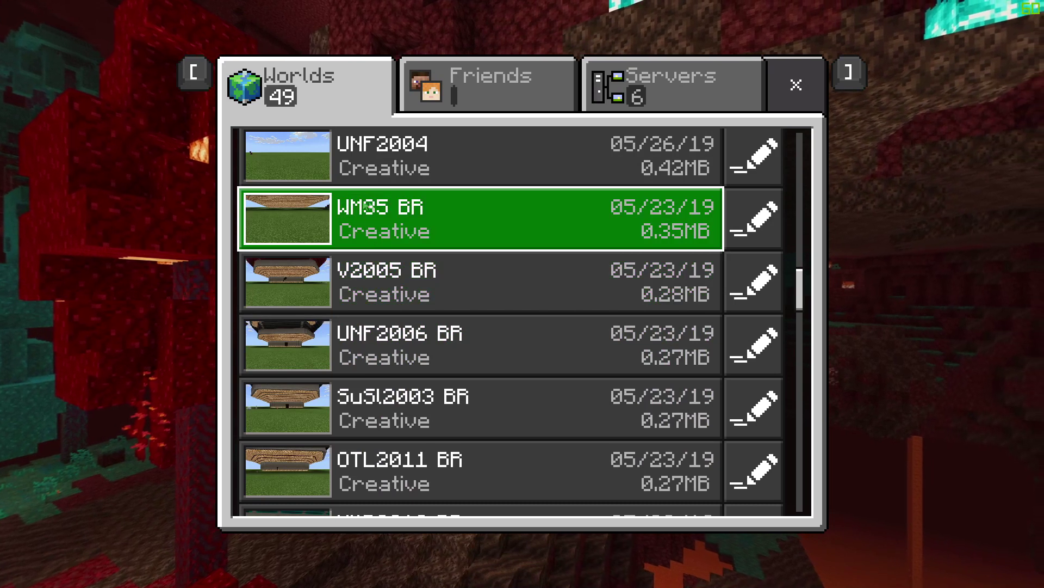
# Step: Load the WM35 BR world, save and quit it, then exit Minecraft Bedrock Edition
pyautogui.click(373, 211)
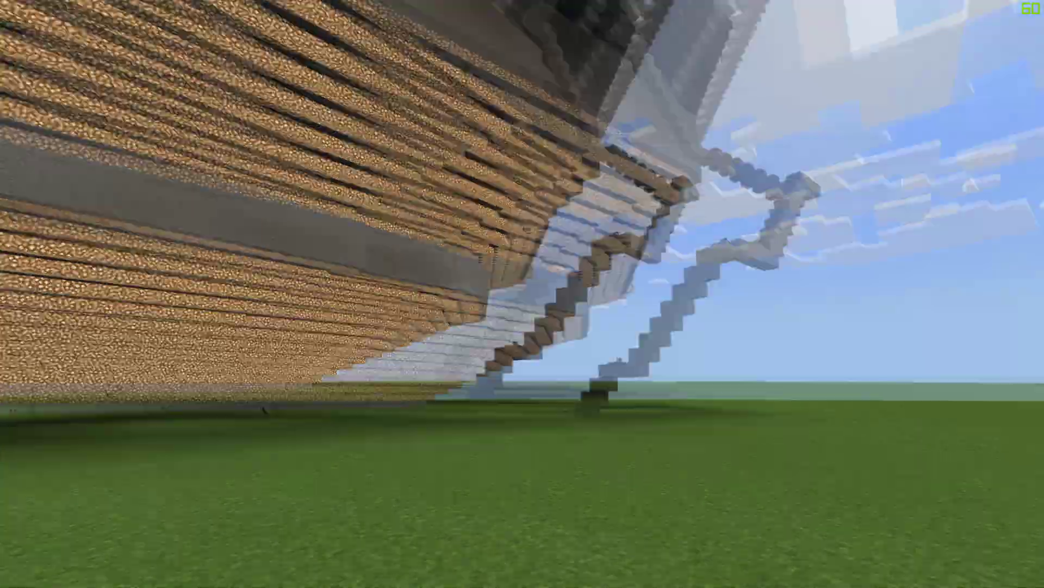
pyautogui.press('Escape')
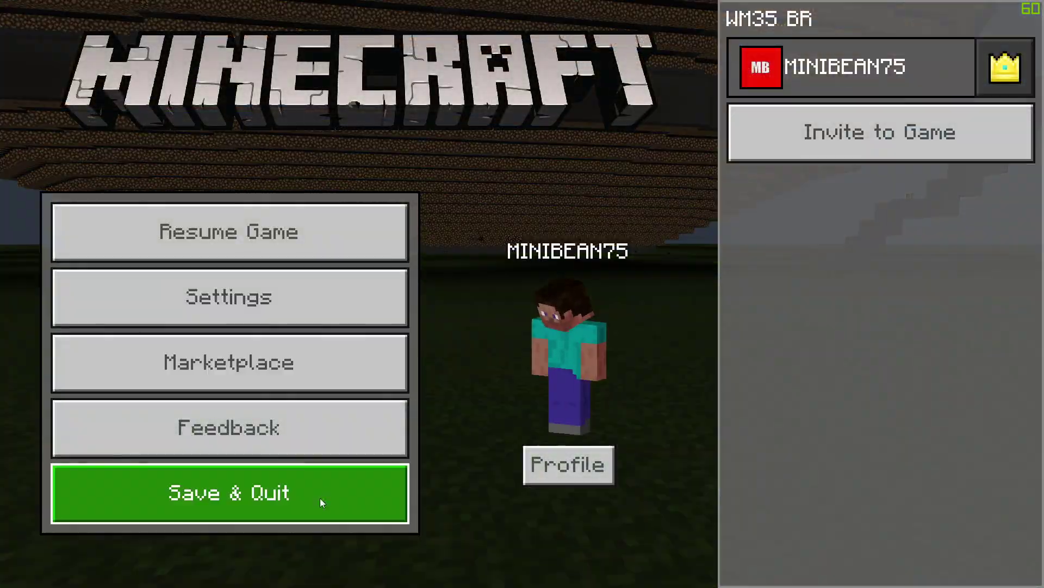
pyautogui.click(321, 495)
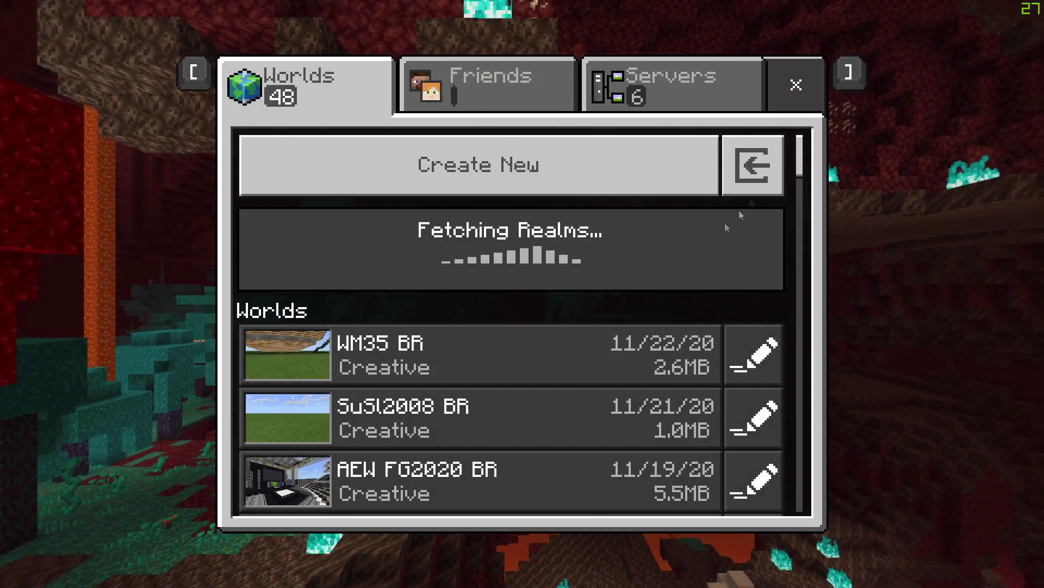
pyautogui.click(797, 84)
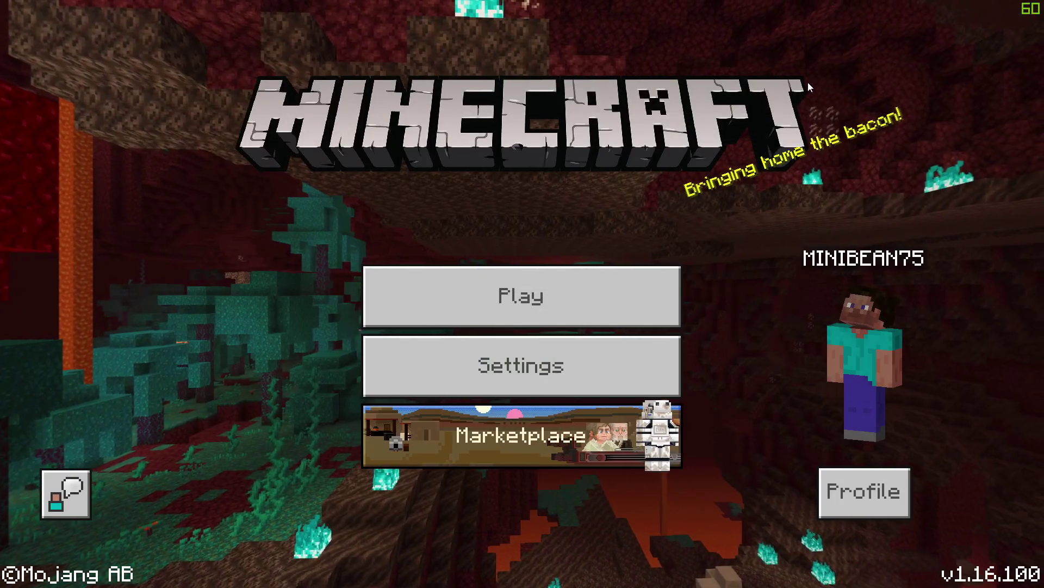
pyautogui.press('Escape')
pyautogui.click(566, 375)
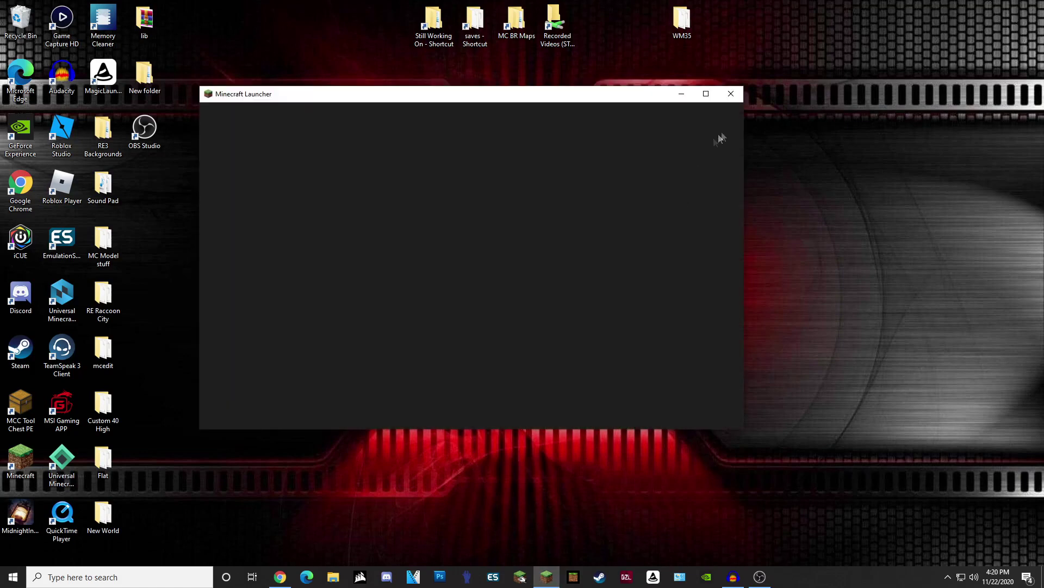
# Step: Drag the WM35 desktop folder into the Java .minecraft saves folder and close the window
pyautogui.doubleClick(475, 24)
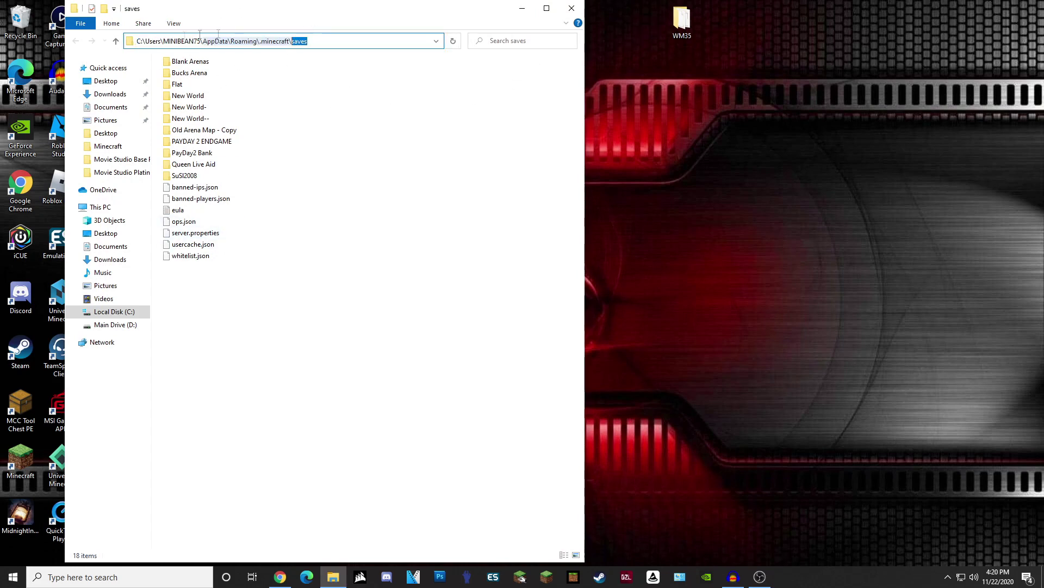
pyautogui.moveTo(696, 24); pyautogui.dragTo(577, 107)
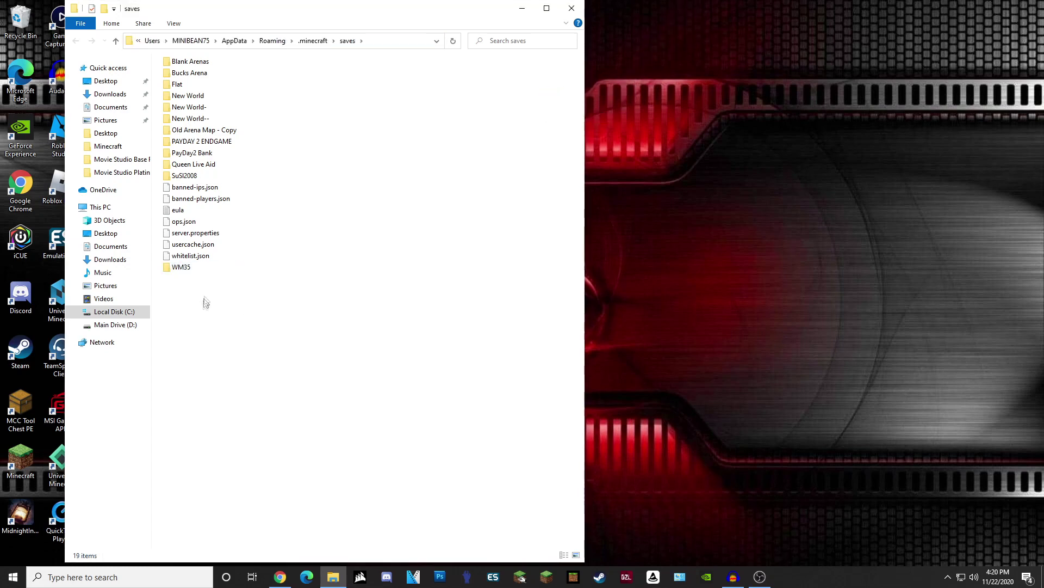
pyautogui.click(572, 8)
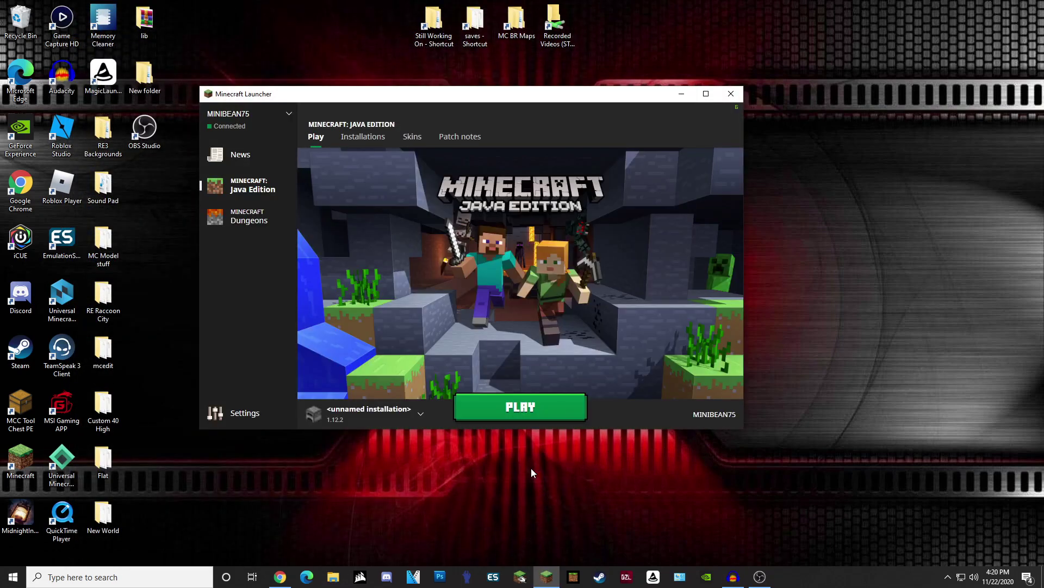
# Step: Launch Java Edition 1.12.2 full-screen and open the WM35 world from the Singleplayer list
pyautogui.click(502, 406)
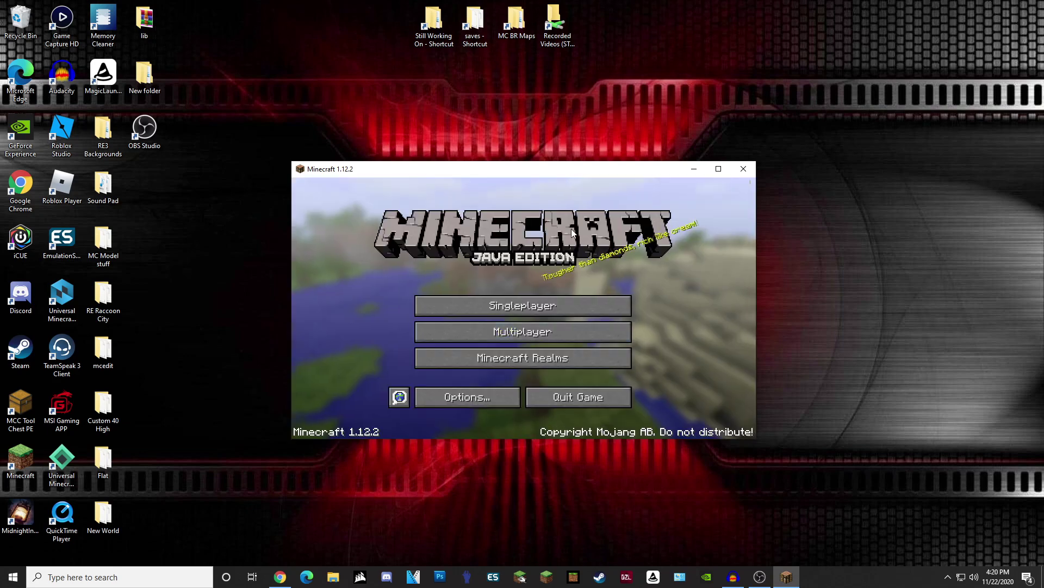
pyautogui.click(718, 169)
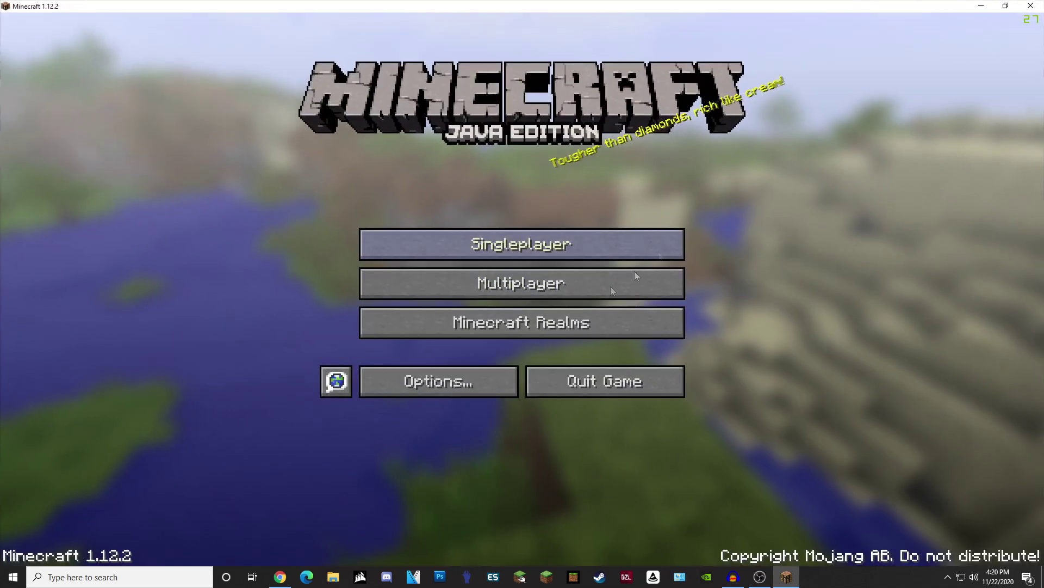
pyautogui.click(511, 242)
pyautogui.scroll(-10, 435, 191)
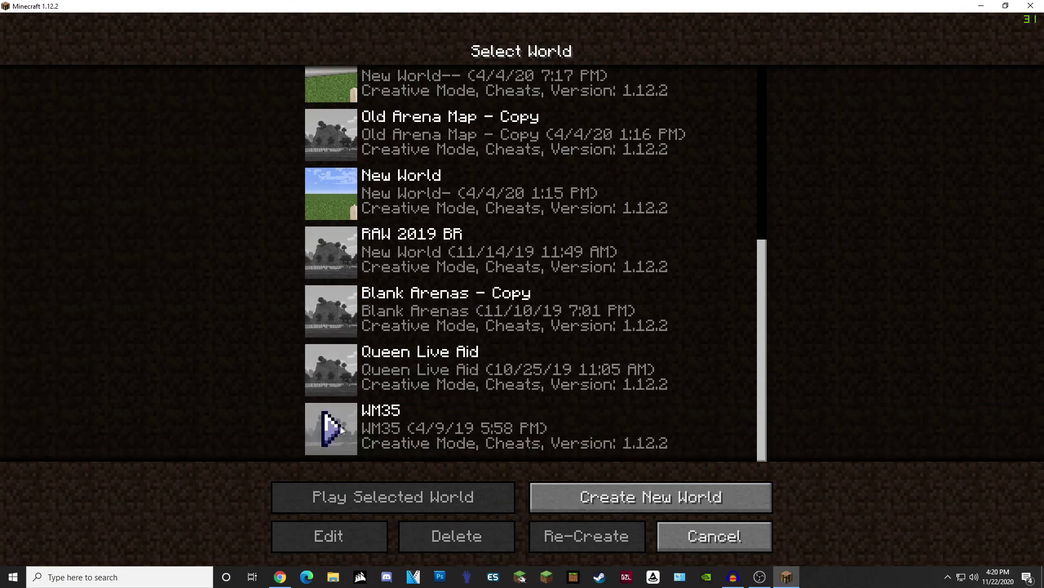
pyautogui.click(335, 427)
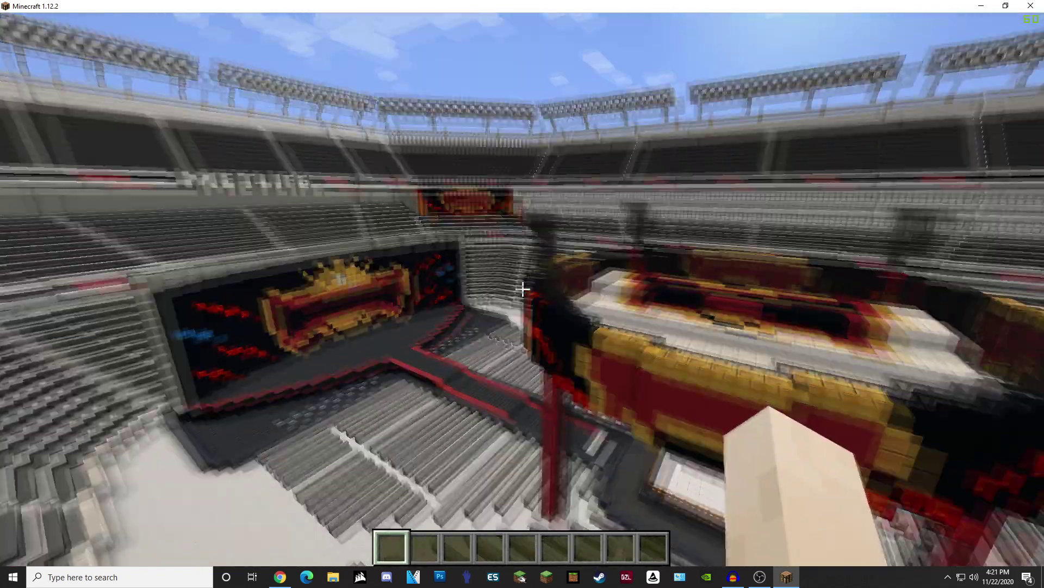
# Step: Save and quit the WM35 world back to the Java Edition title screen
pyautogui.press('Escape')
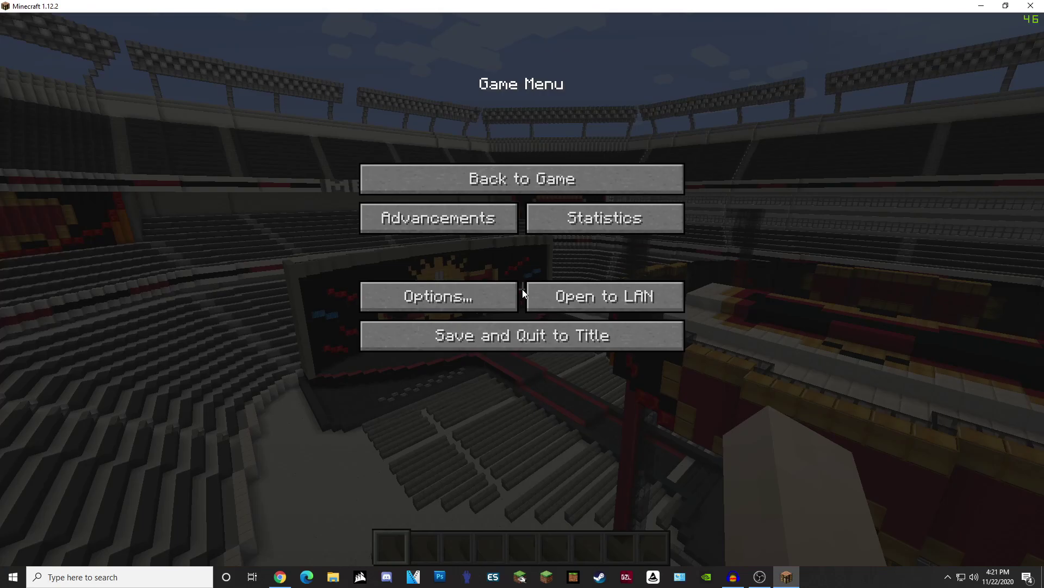
pyautogui.click(530, 341)
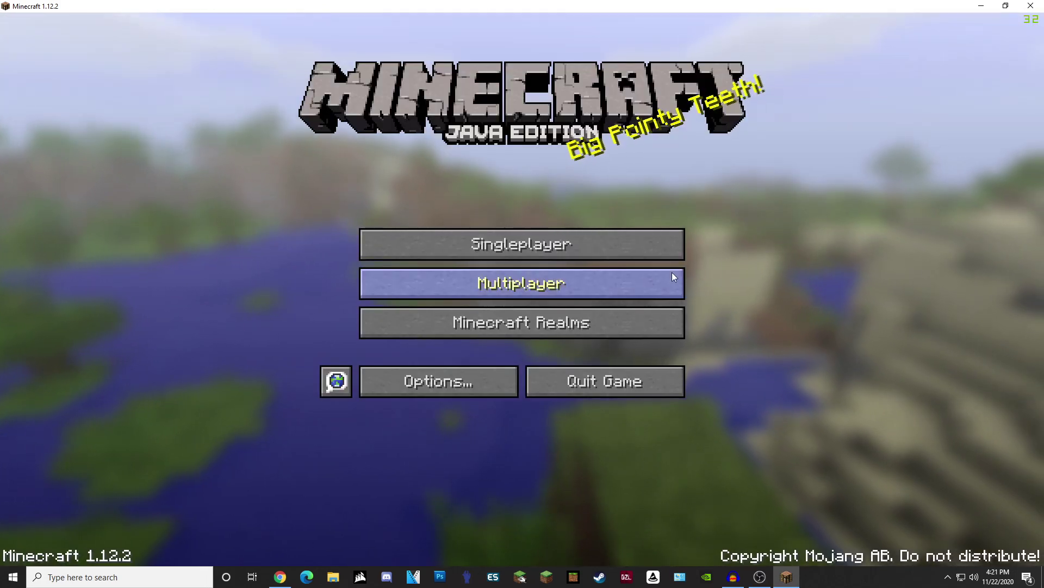